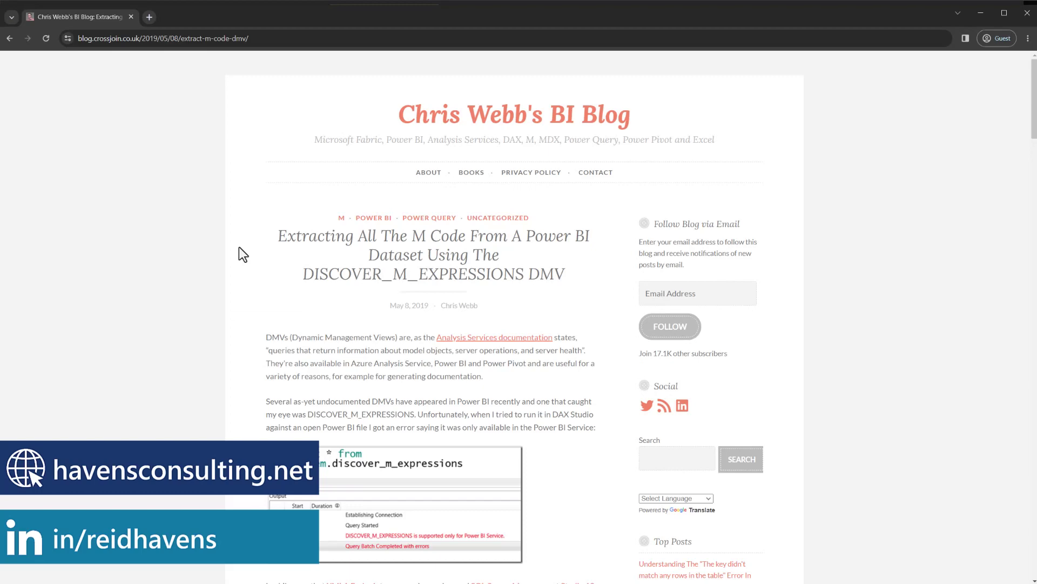
scroll(239, 247, "down", 2)
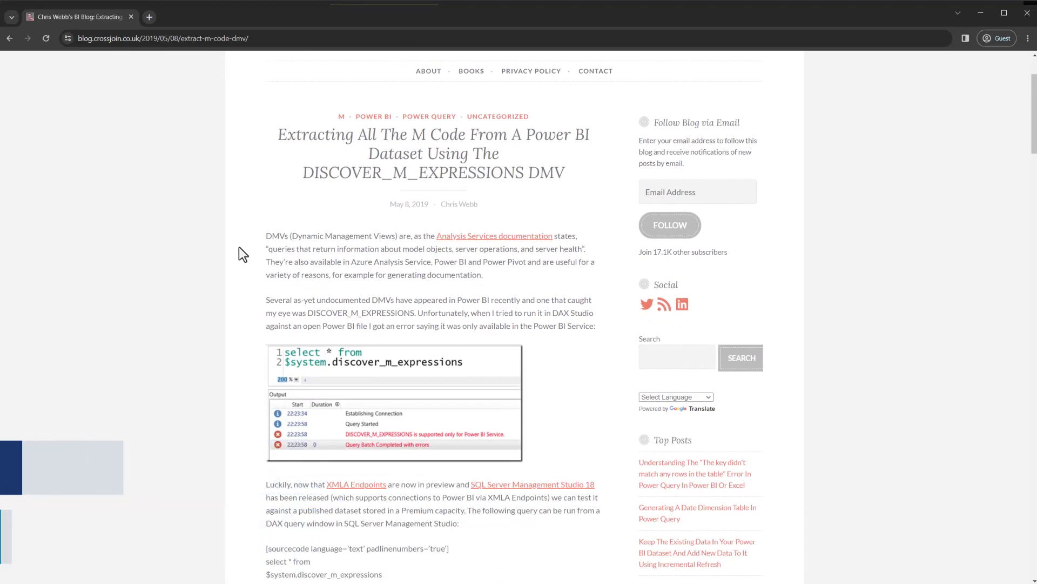
scroll(238, 255, "down", 5)
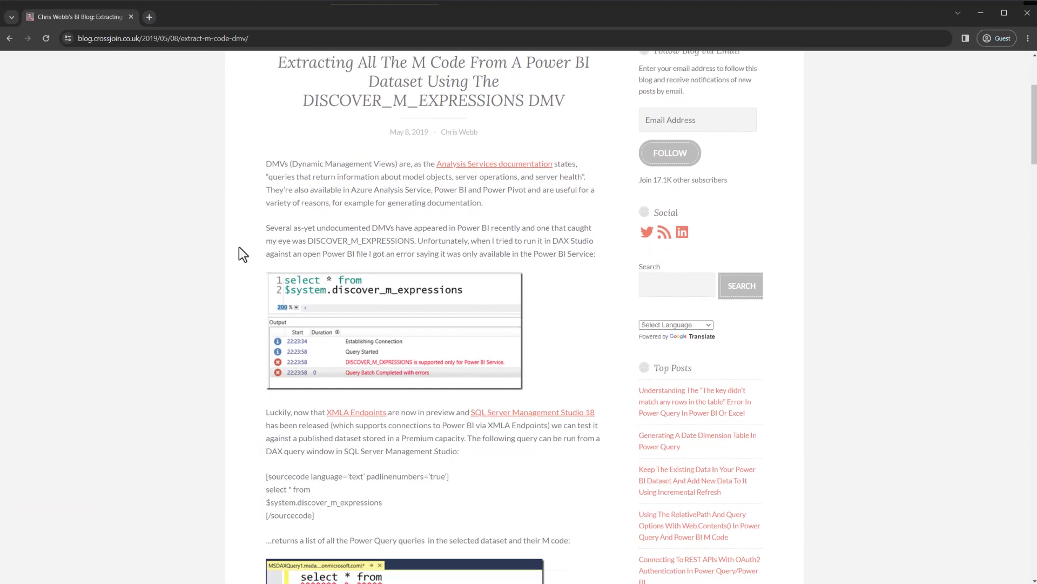
scroll(239, 247, "down", 3)
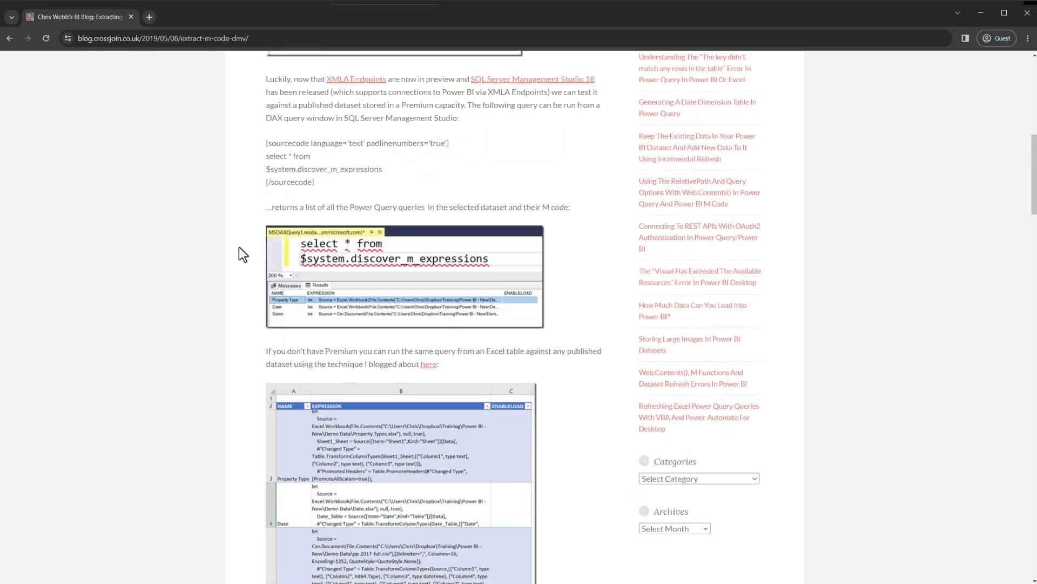
scroll(239, 248, "down", 3)
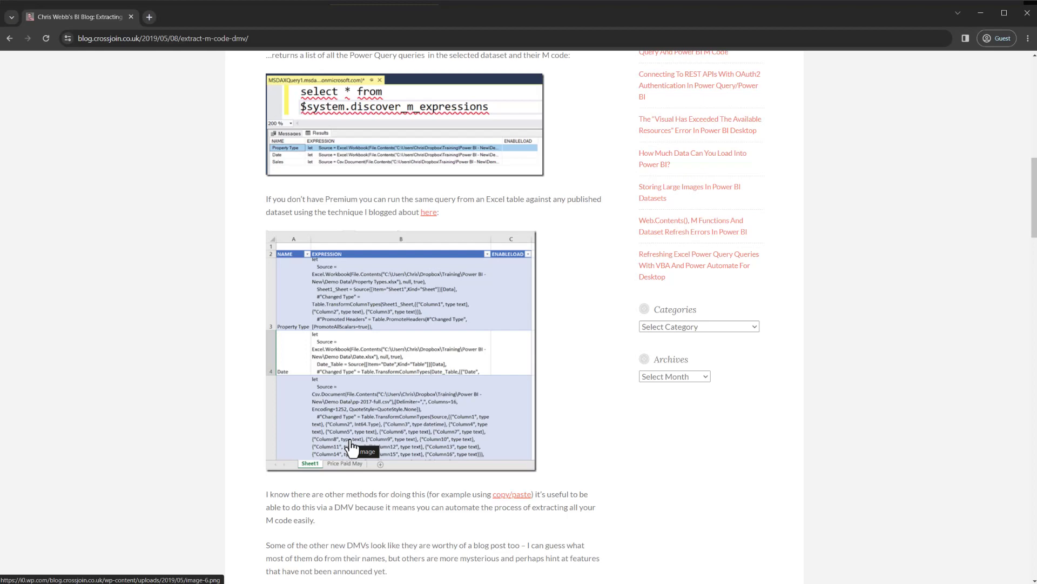
scroll(350, 446, "up", 12)
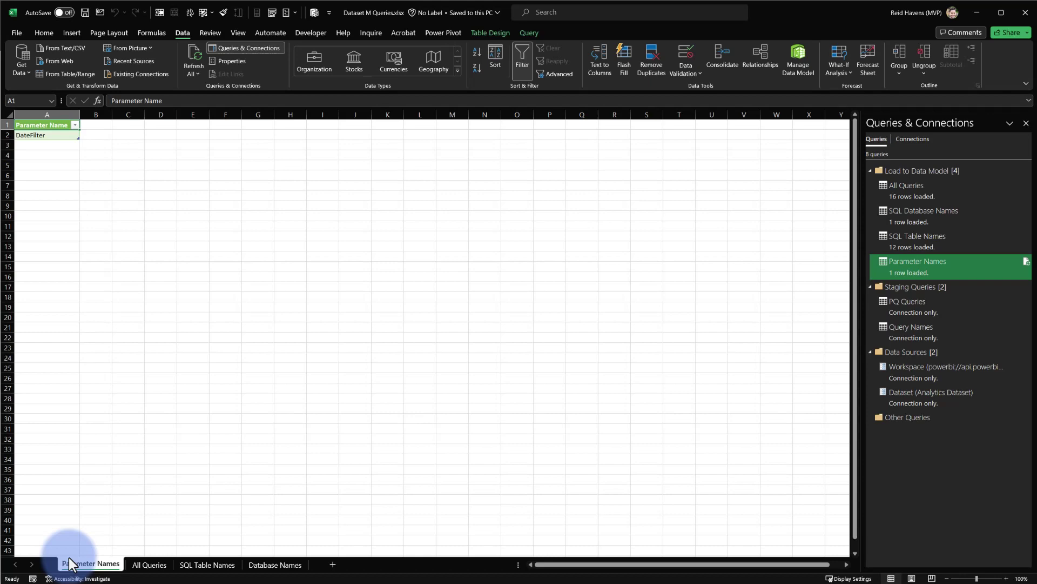
Review the All Queries sheet's EXPRESSION, flag and SQL name columns, then the SQL Table Names and Database Names sheets.
left_click(149, 564)
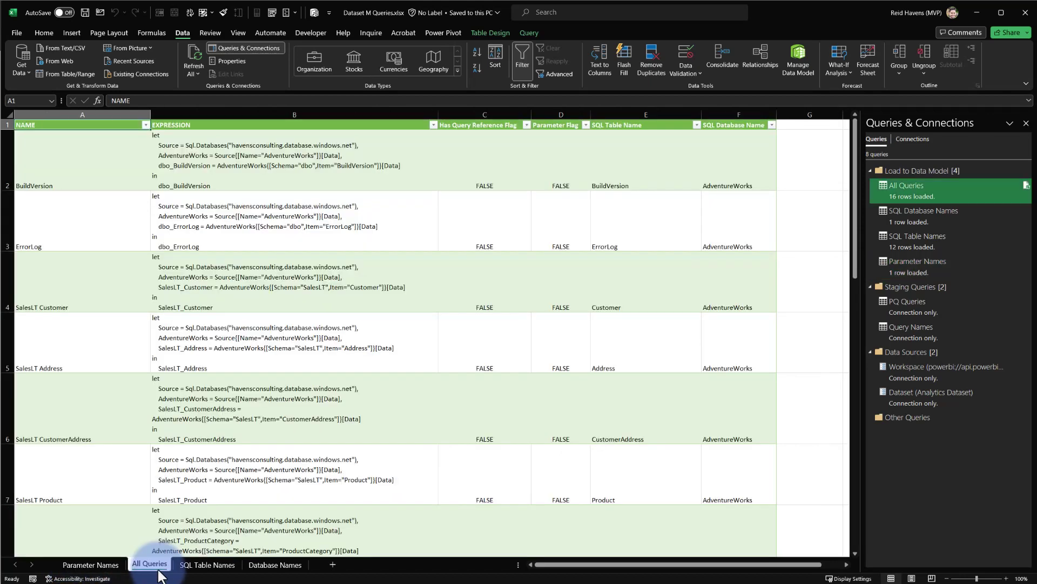
left_click(225, 126)
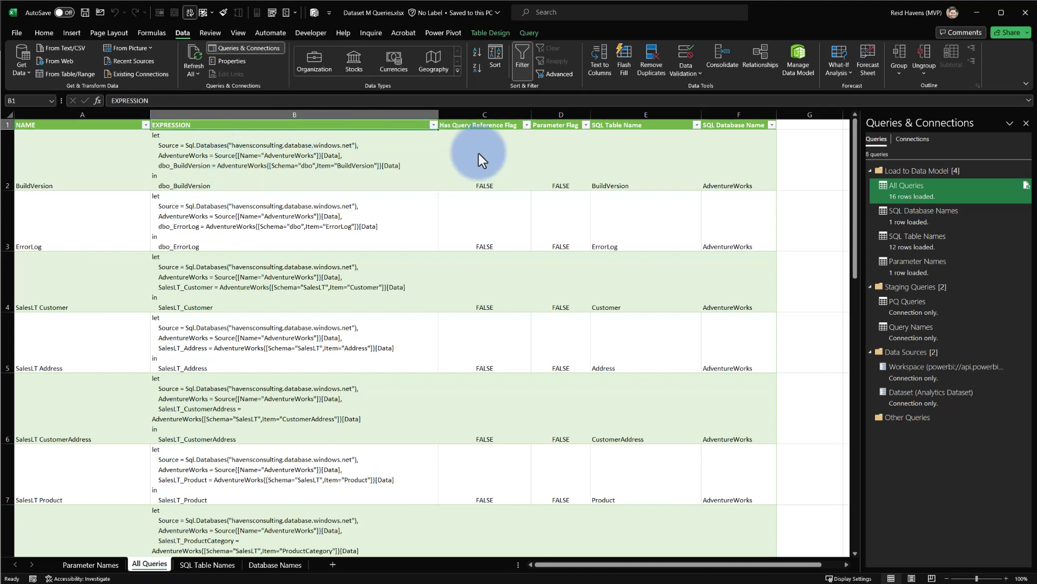
left_click(488, 118)
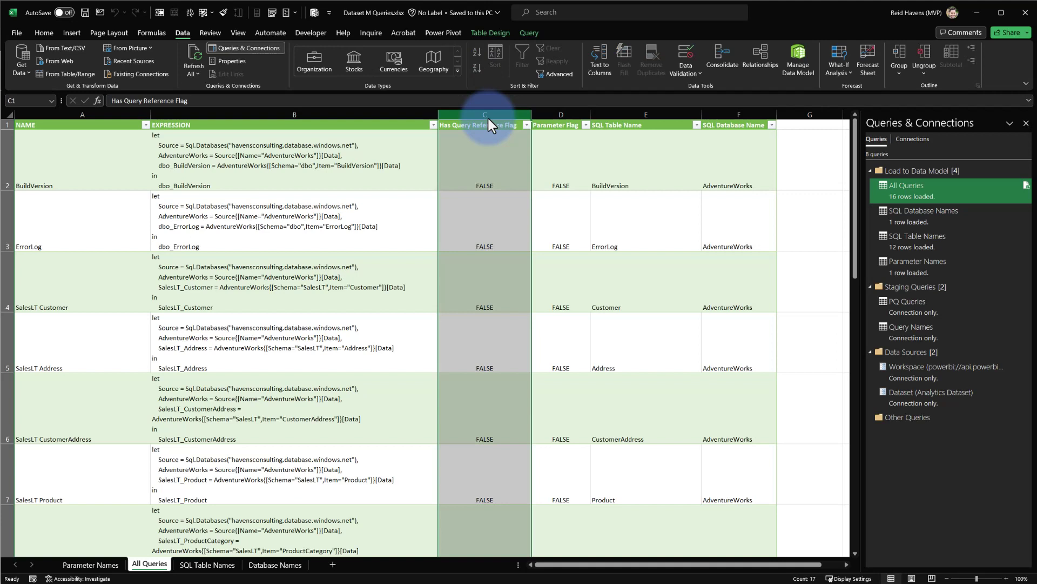
left_click(546, 117)
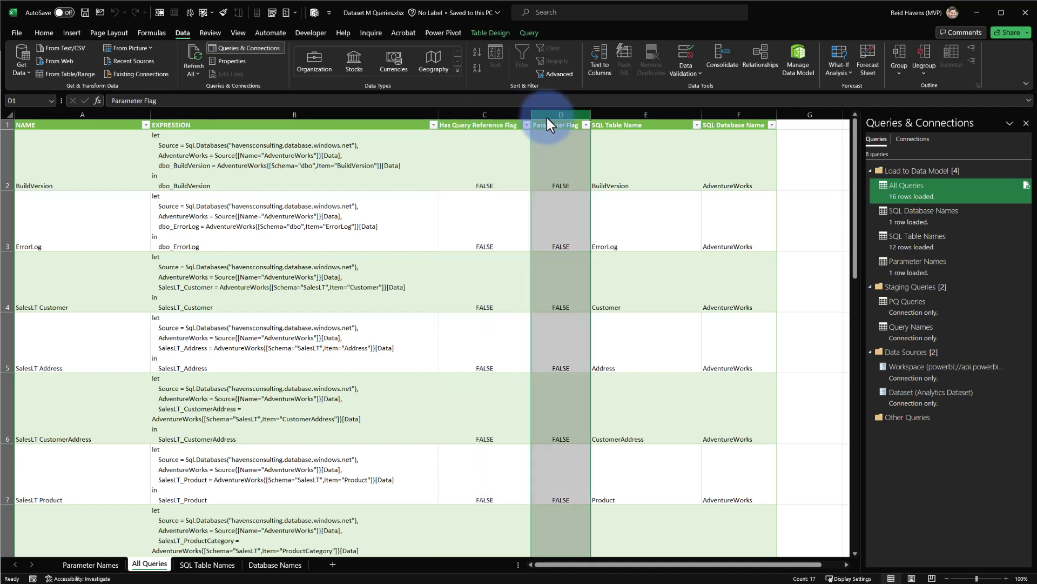
left_click(660, 115)
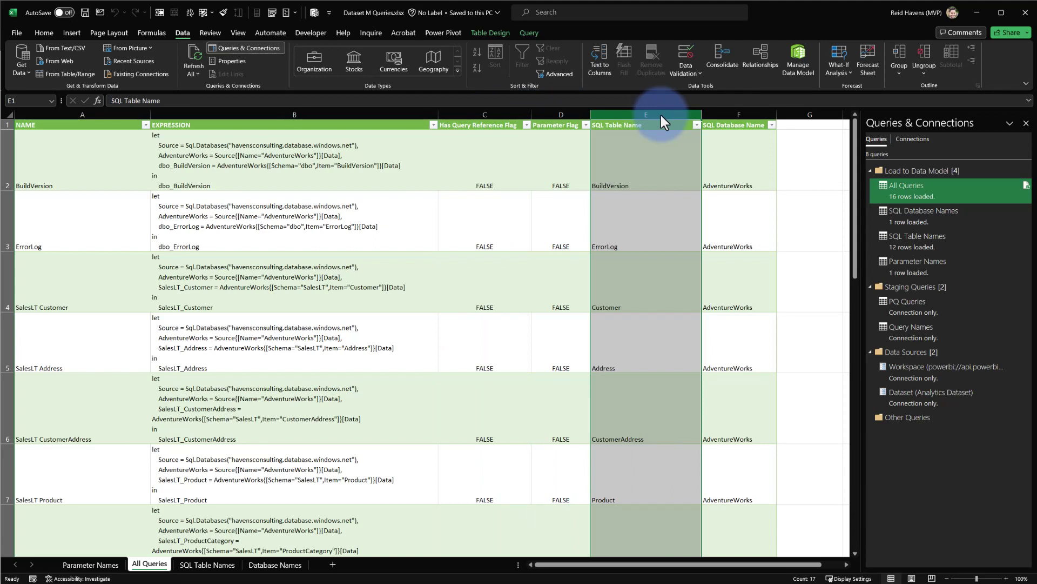
left_click(728, 115)
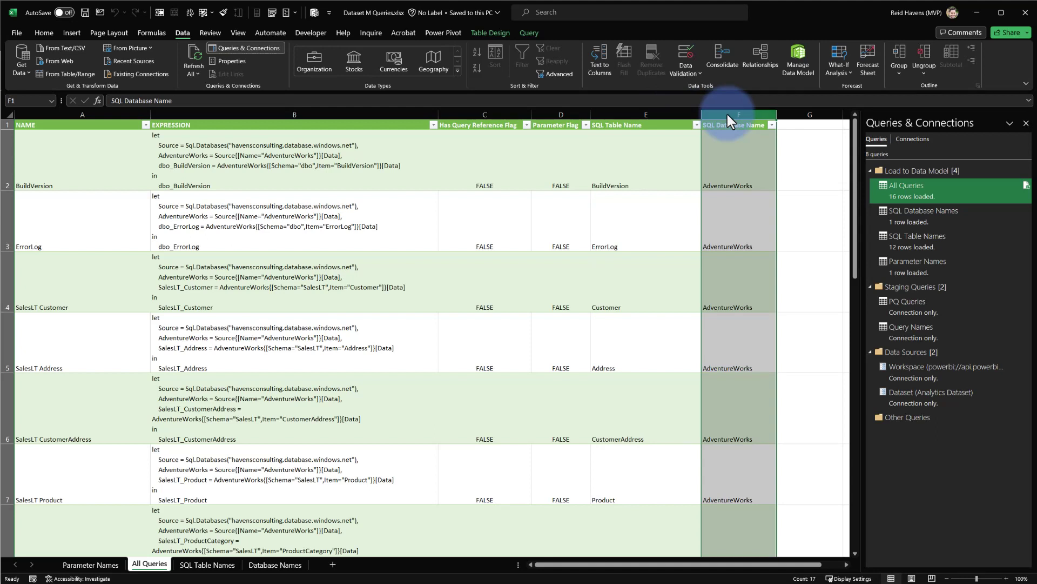
left_click(208, 564)
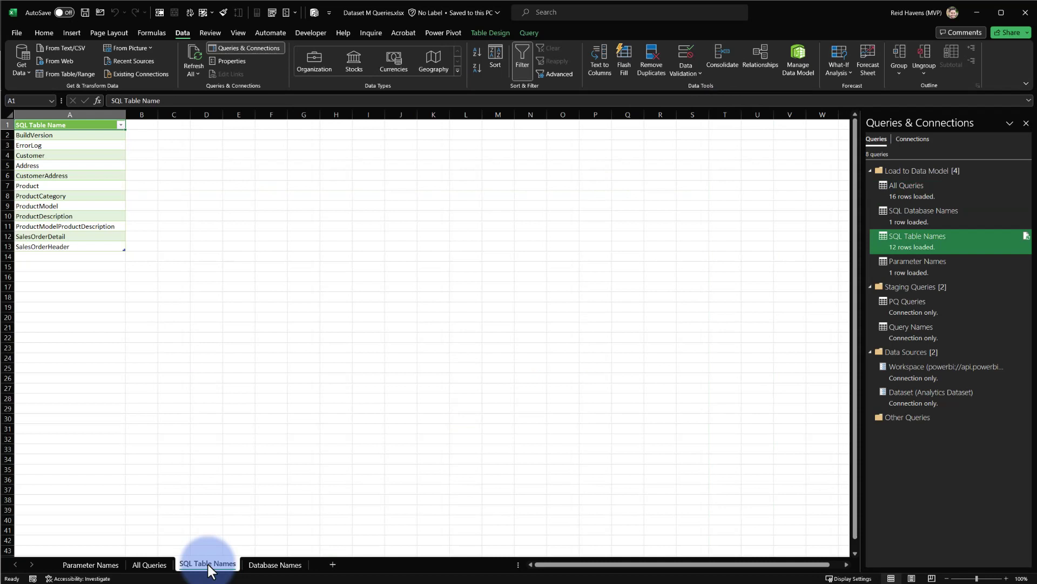
left_click(275, 564)
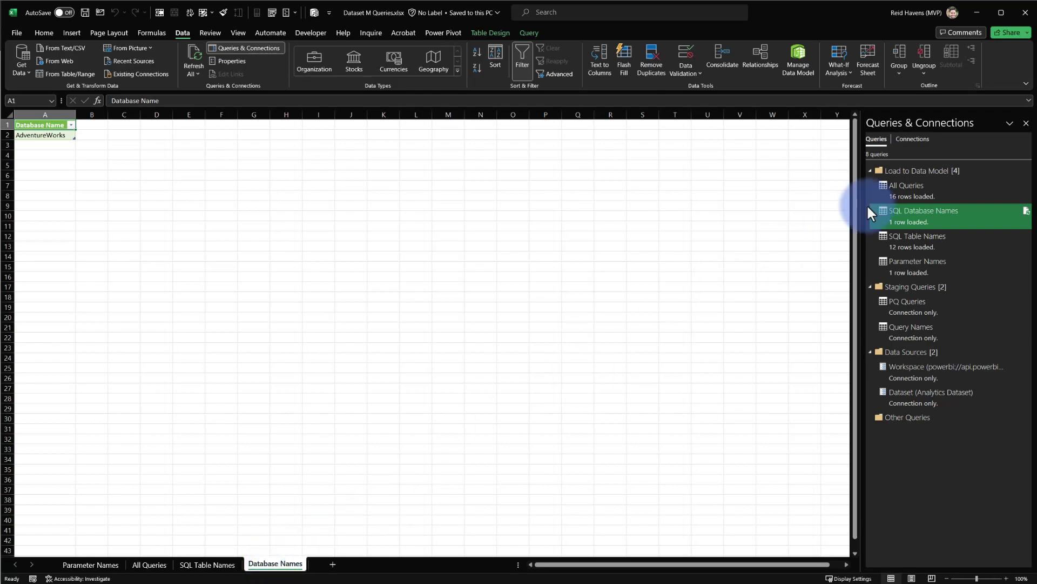
Edit All Queries in Power Query and check the Workspace URL and Dataset (Analytics Dataset) parameter values.
right_click(904, 184)
left_click(930, 214)
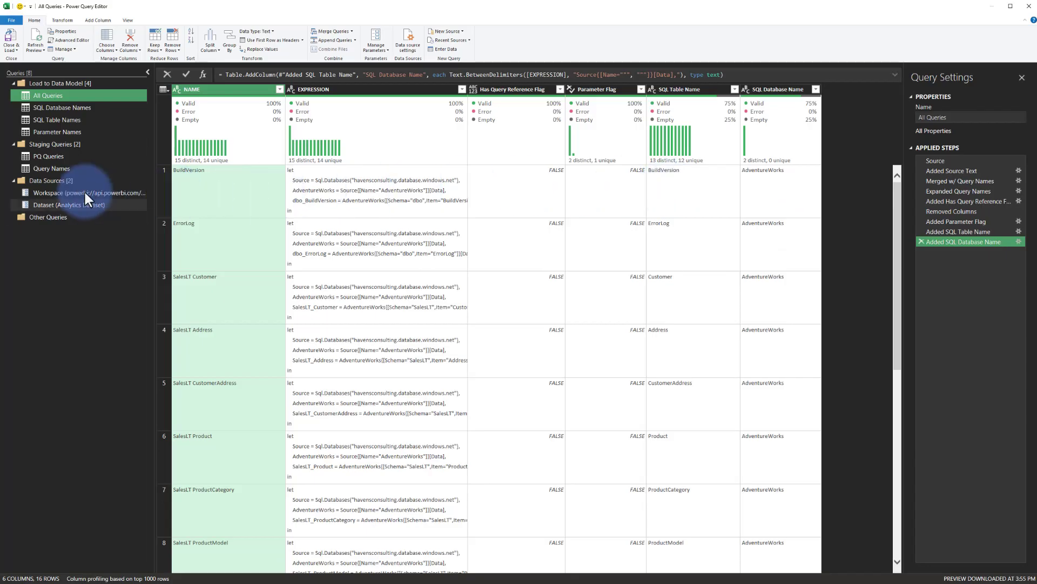
left_click(58, 194)
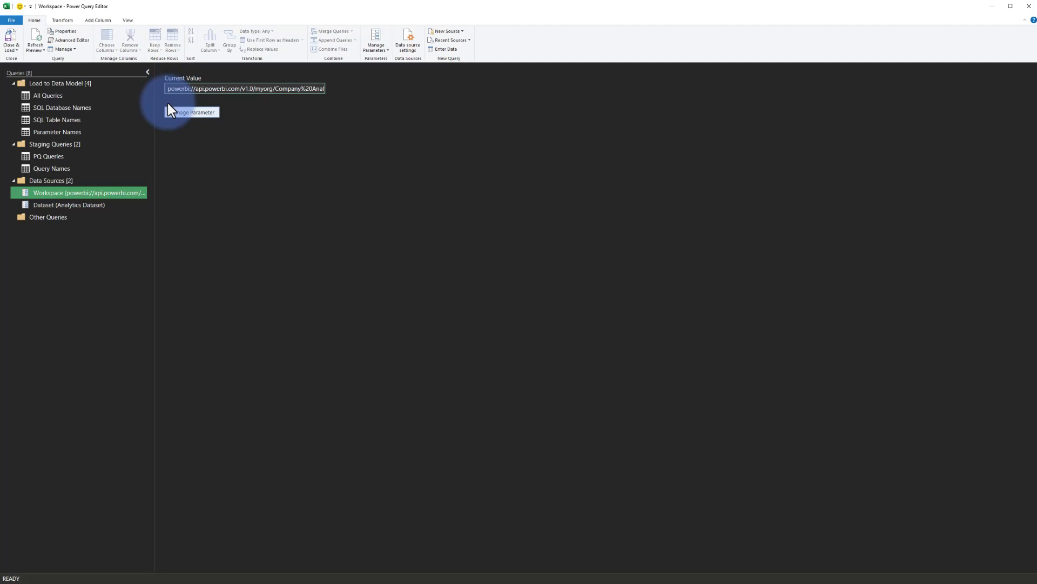
key("ctrl+a")
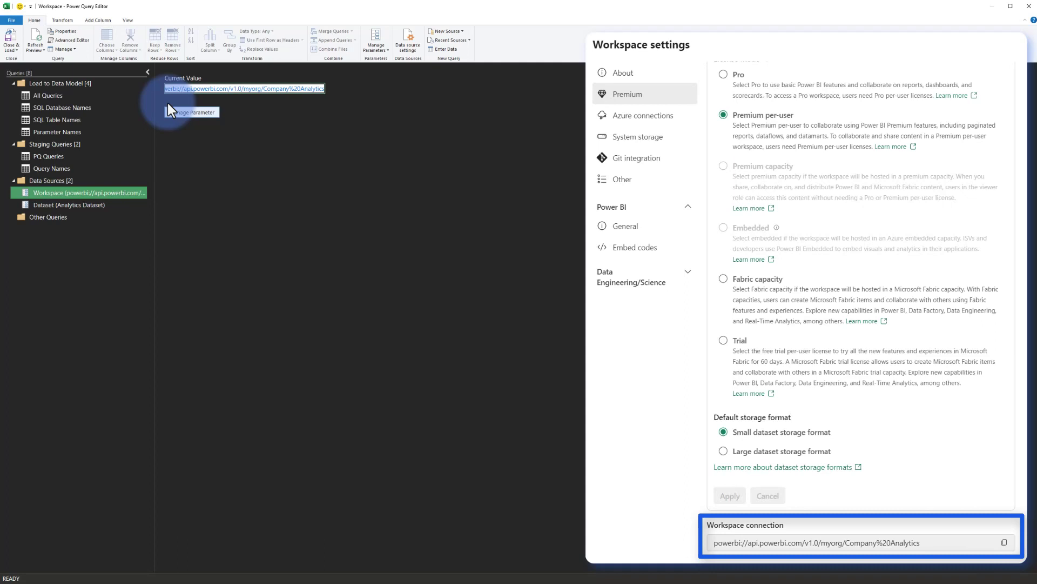
left_click(103, 206)
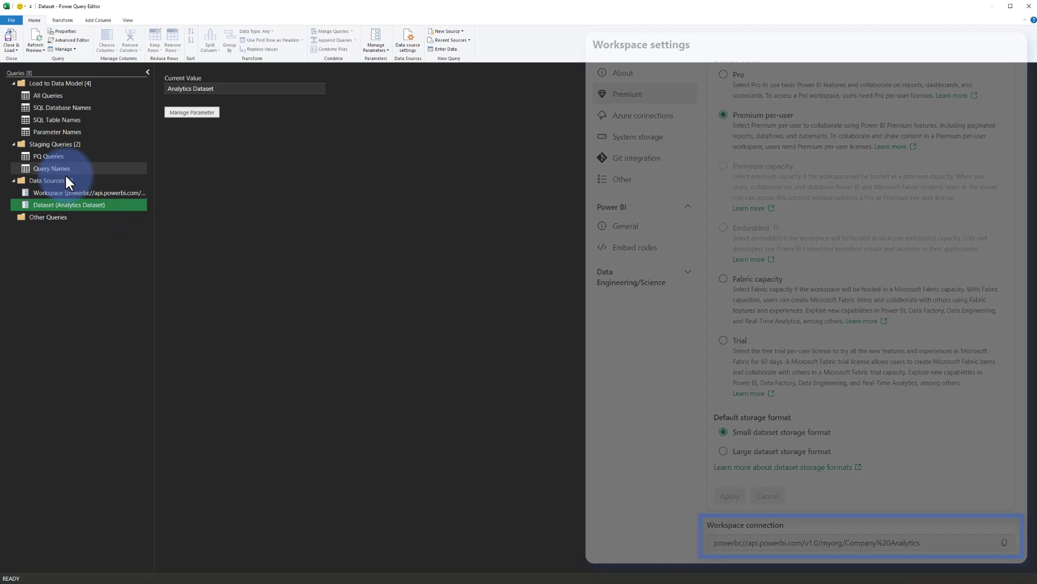
Inspect the PQ Queries Source settings showing the discover_m_expressions DMV query, leaving them unchanged.
left_click(45, 157)
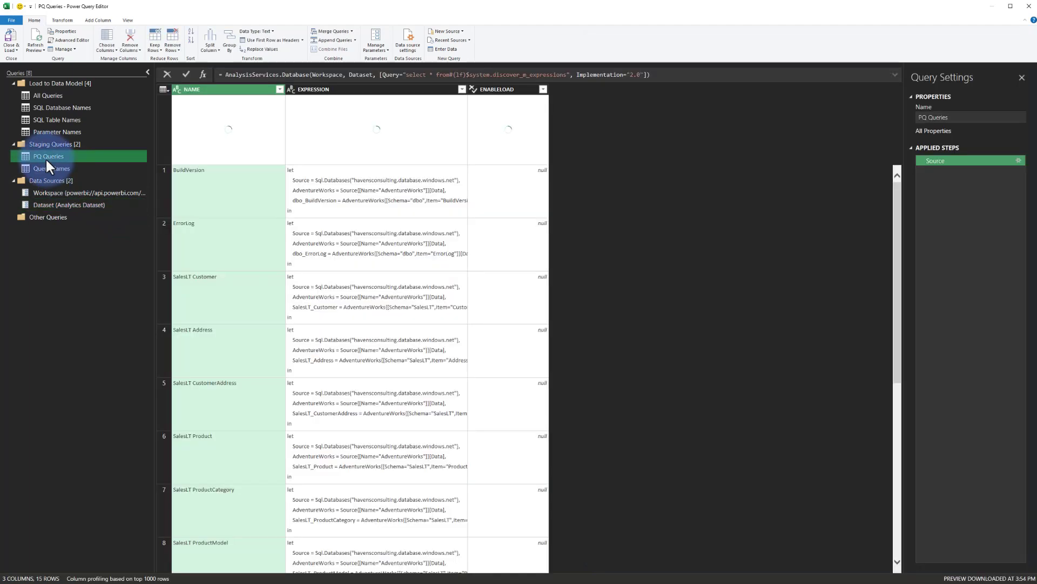
left_click(1018, 161)
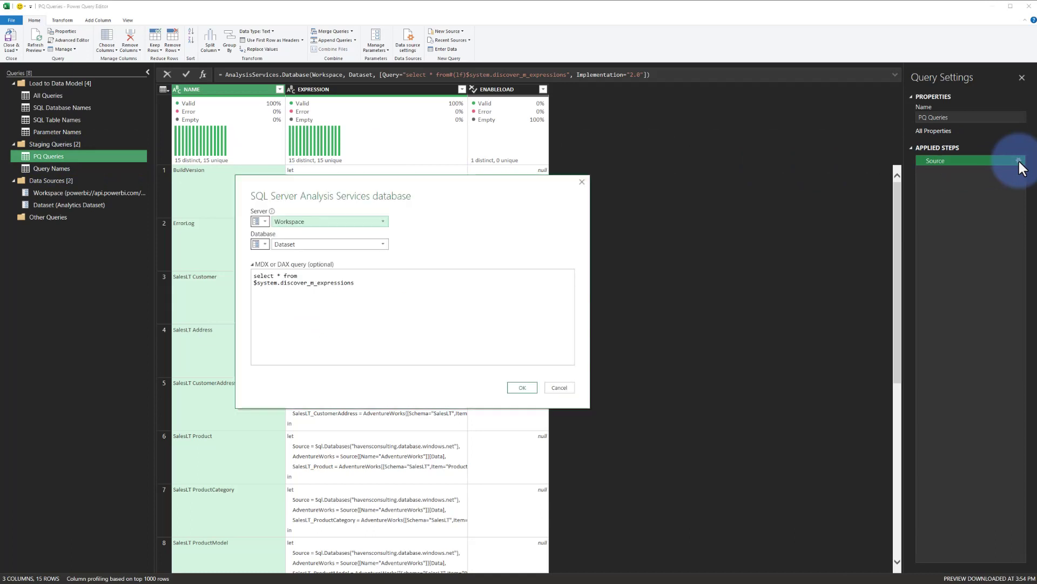
left_click_drag(388, 283, 324, 283)
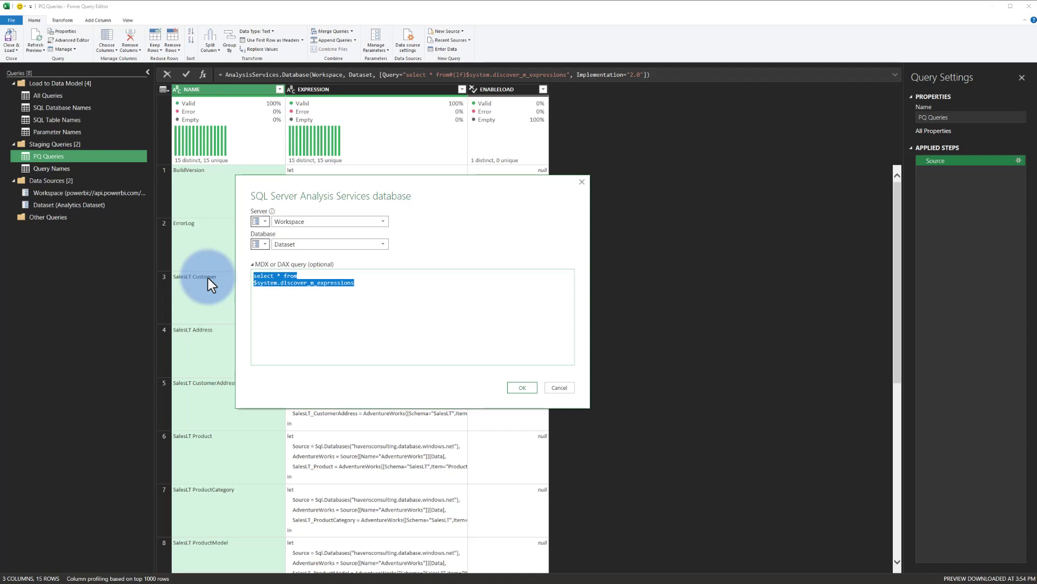
left_click(565, 391)
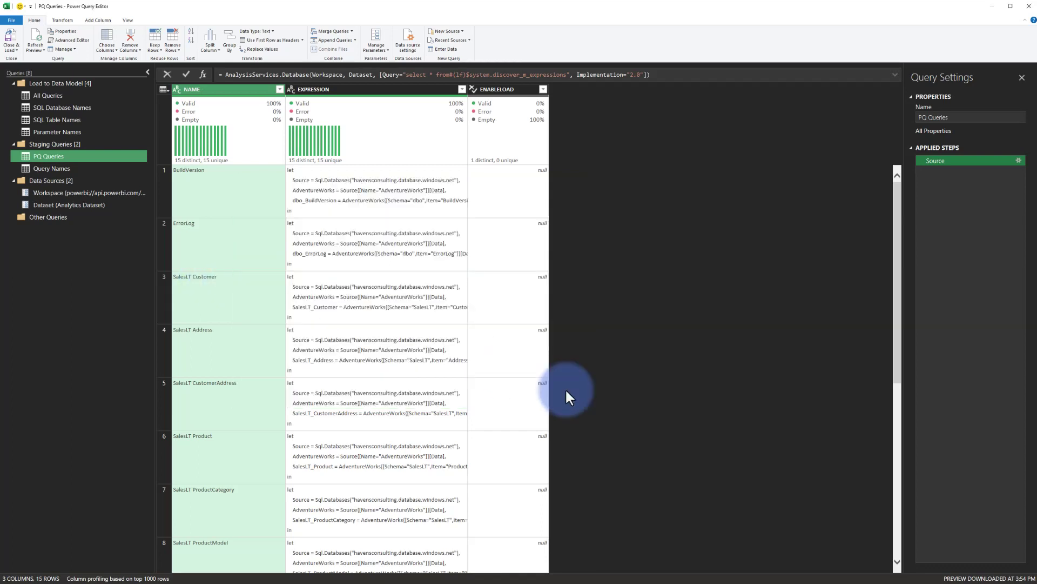
Check the ENABLELOAD filter and the NAME and EXPRESSION columns, then move to the Query Names query.
left_click(543, 89)
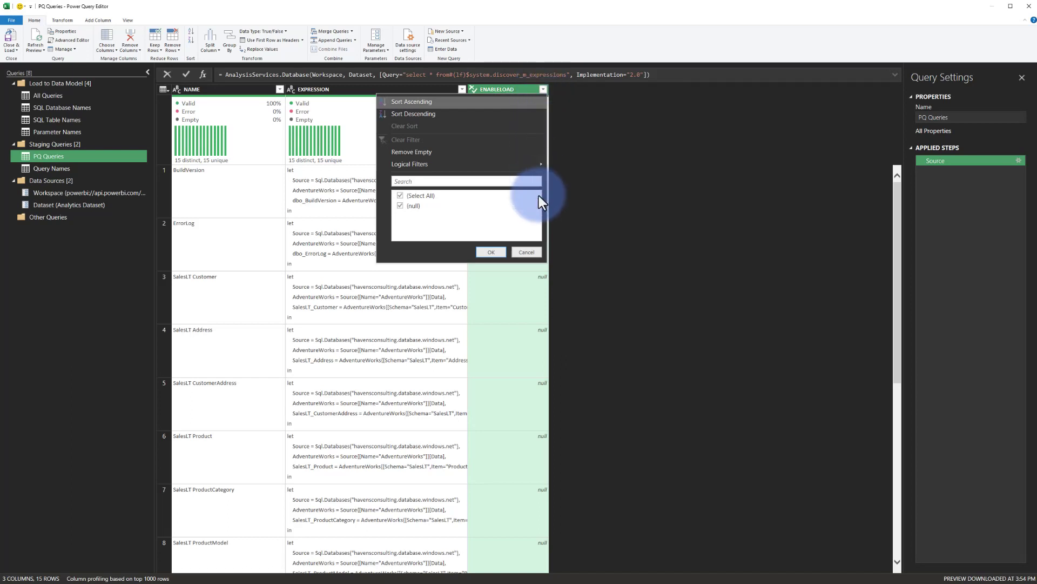
left_click(537, 254)
left_click(200, 87)
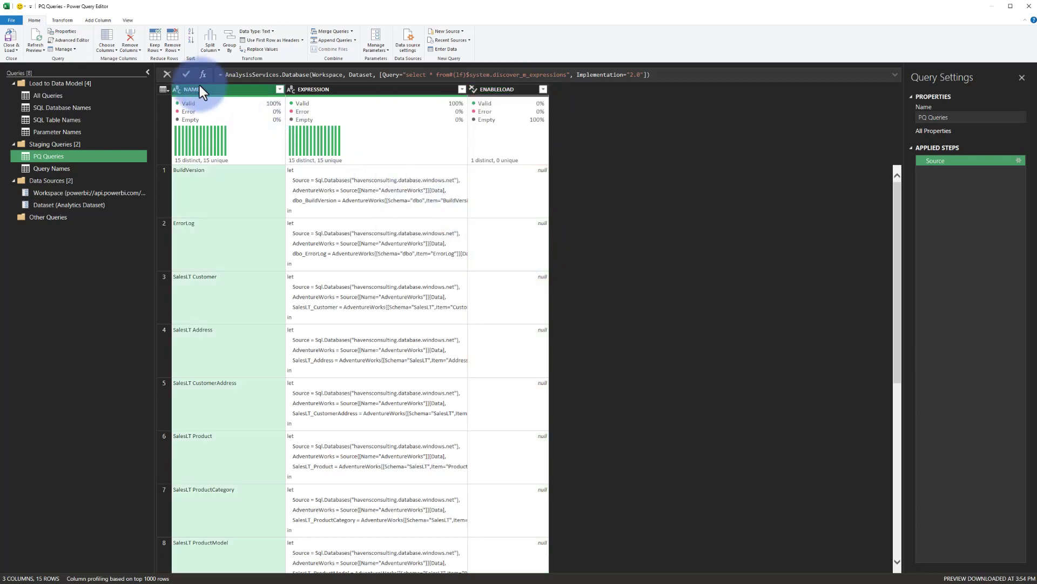
left_click(319, 93)
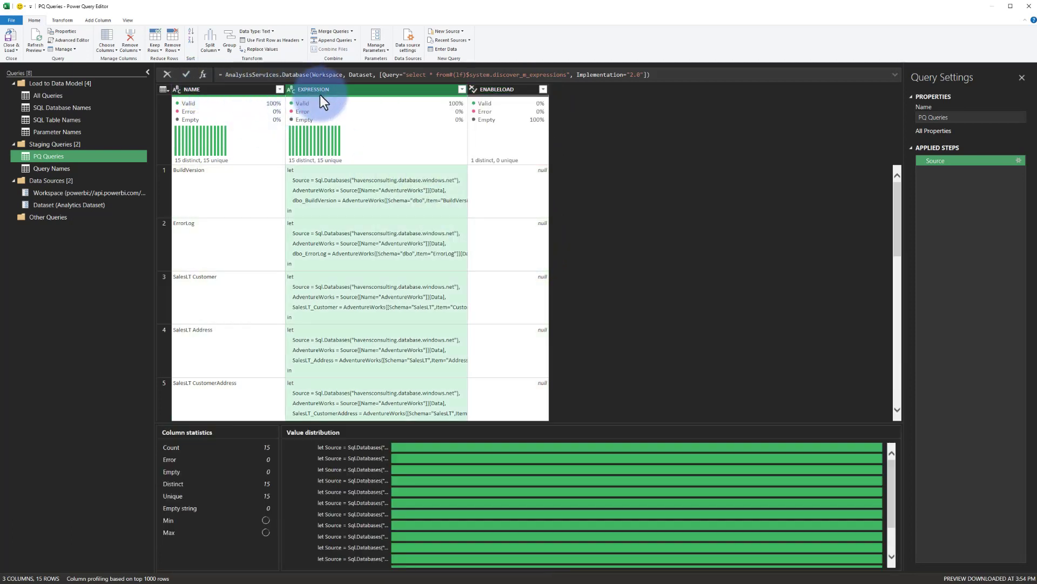
left_click(52, 169)
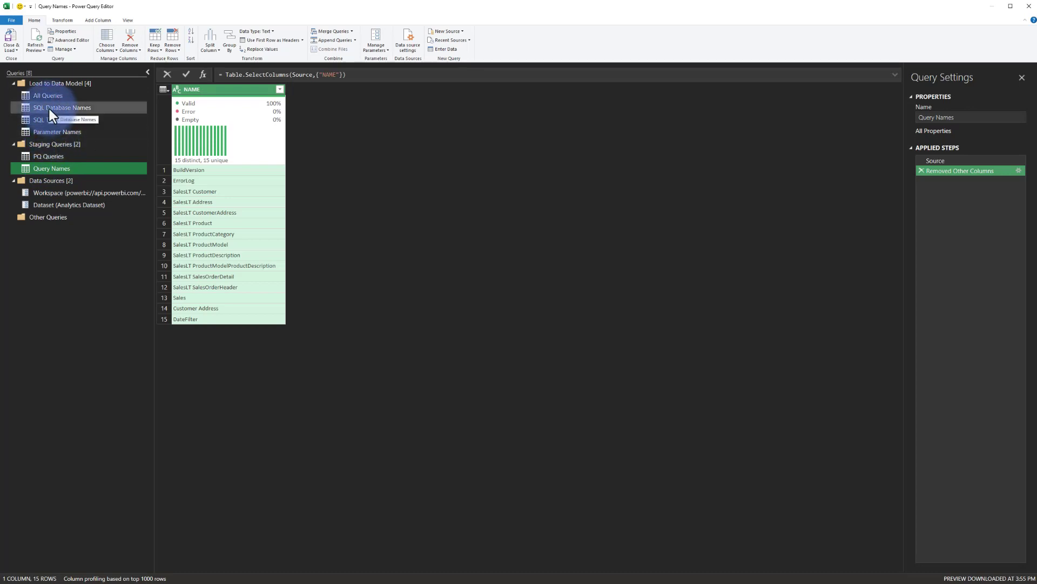
In Parameter Names, examine the Added Parameter Flag step and its IsParameterQuery=true formula.
left_click(49, 129)
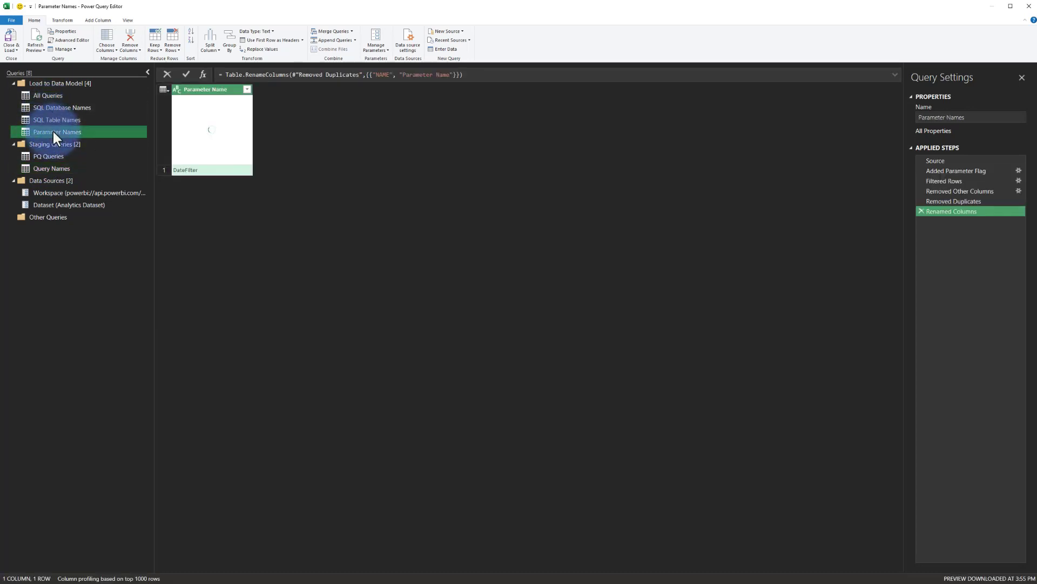
left_click(934, 160)
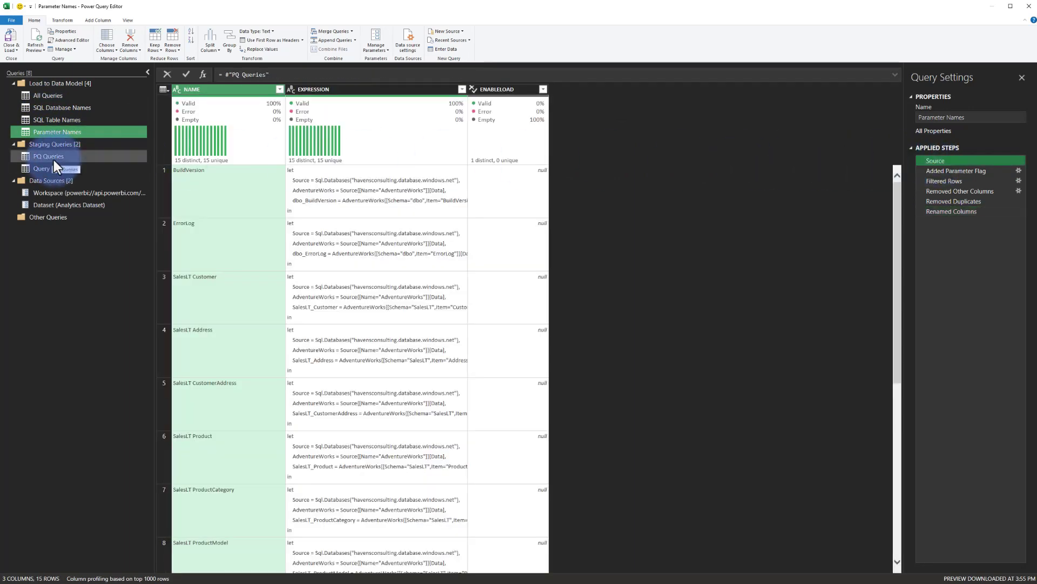
left_click(944, 172)
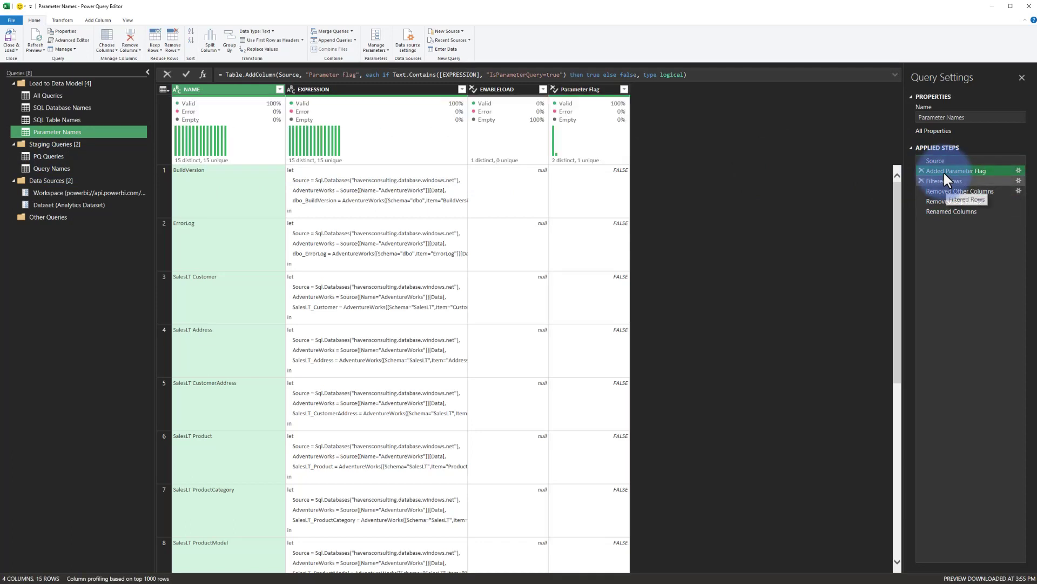
left_click(956, 184)
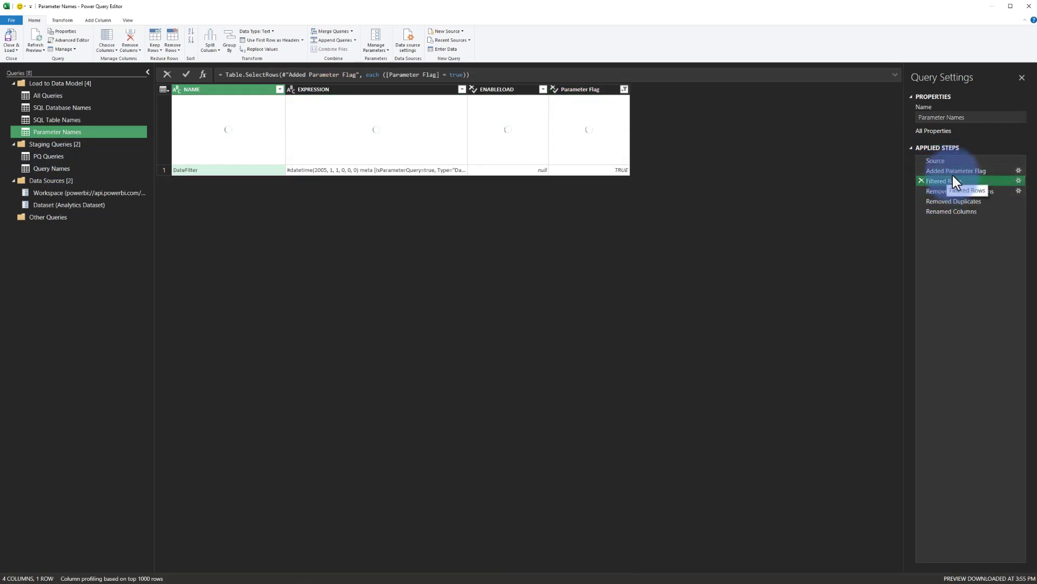
left_click(951, 171)
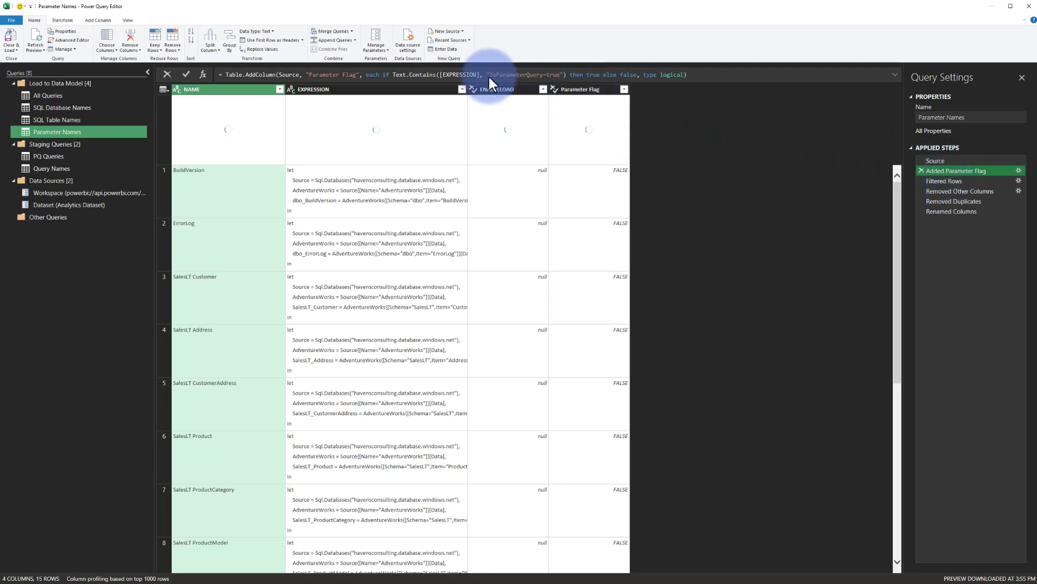
left_click_drag(488, 75, 559, 74)
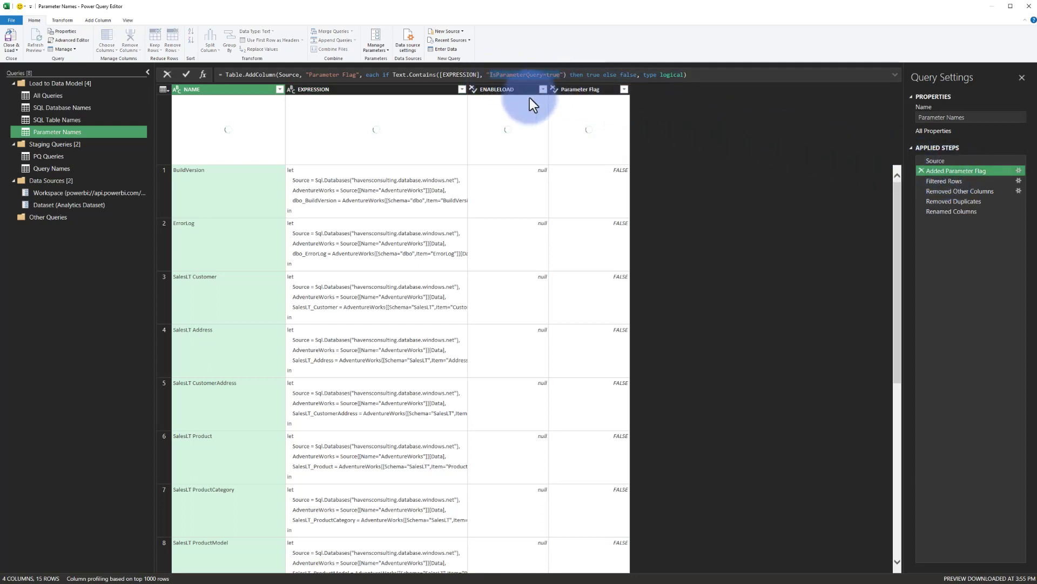
left_click(390, 195)
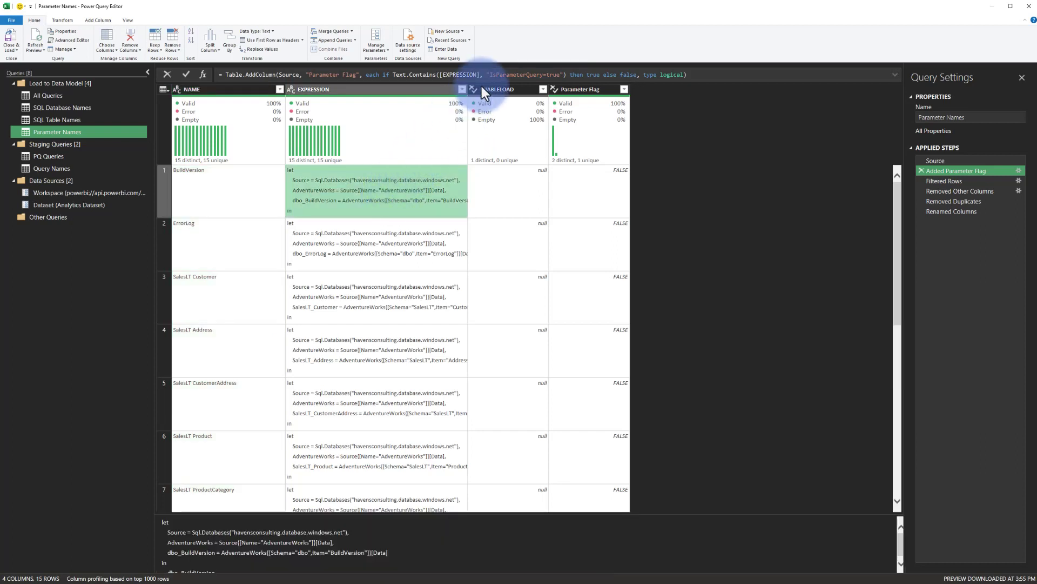
left_click_drag(488, 73, 551, 119)
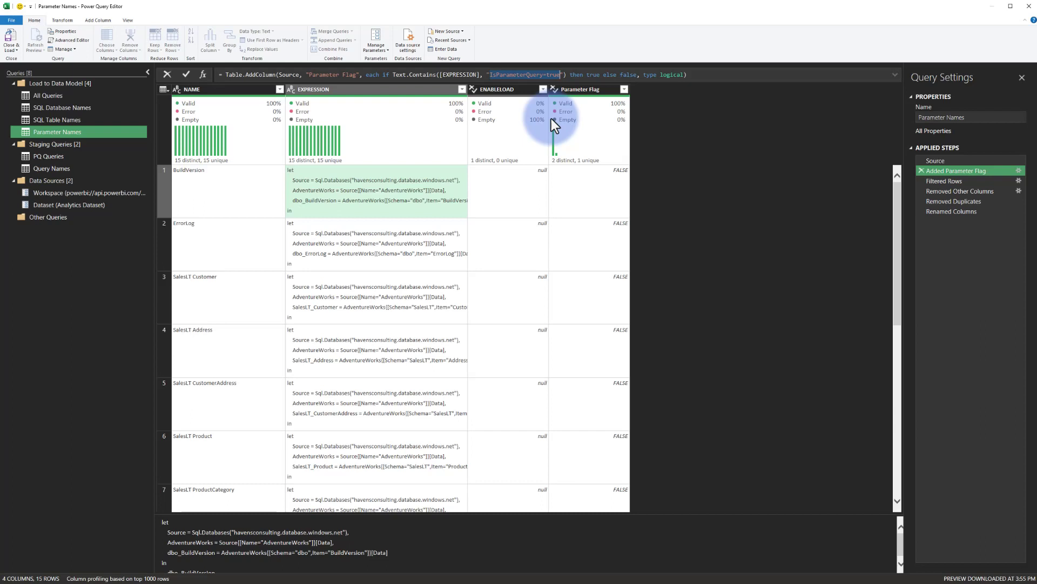
Review the Filtered Rows and Removed Other Columns results, showing the DateFilter expression.
left_click(944, 182)
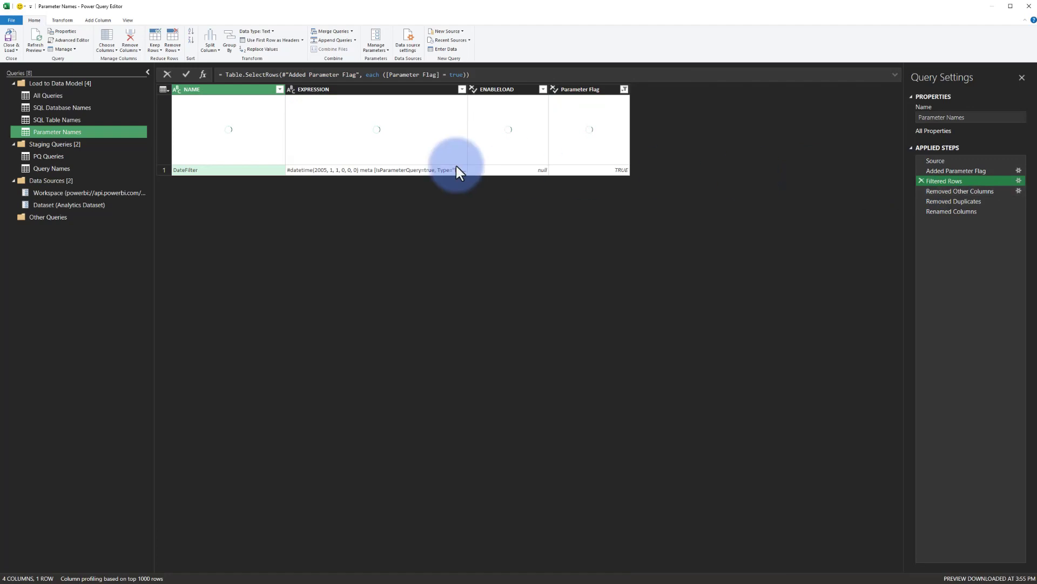
left_click(349, 163)
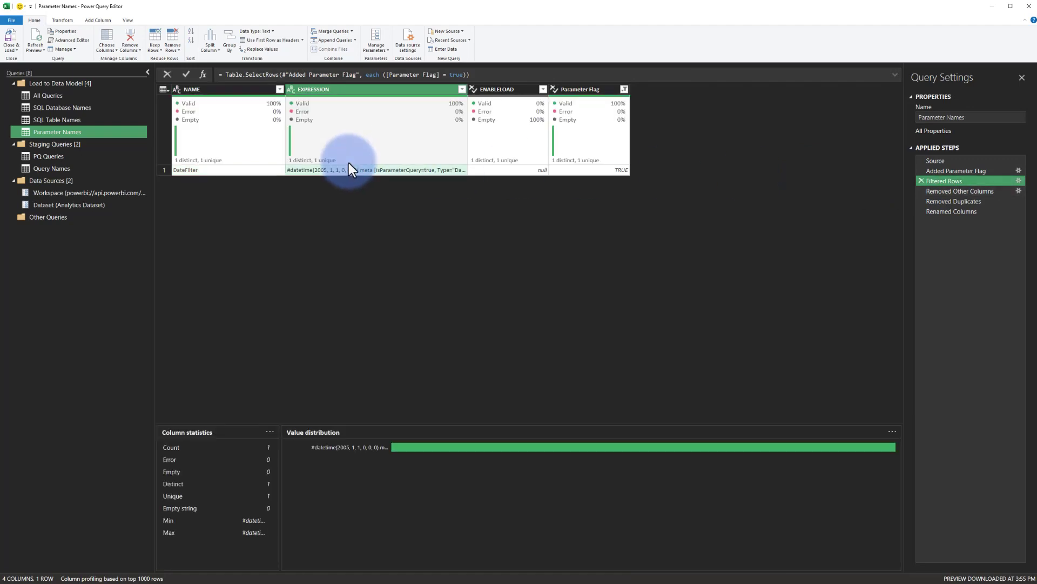
left_click(983, 192)
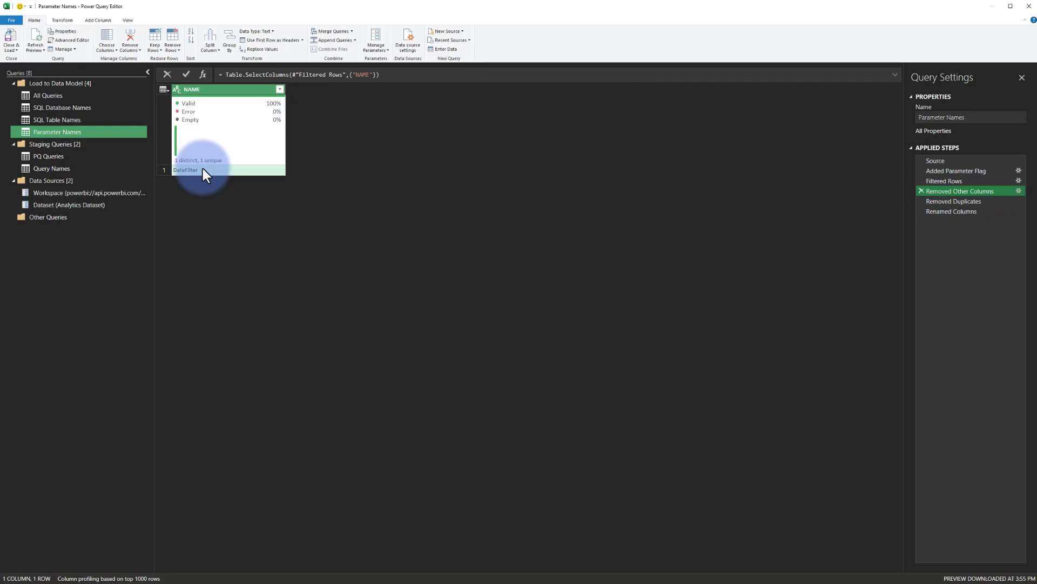
left_click(939, 183)
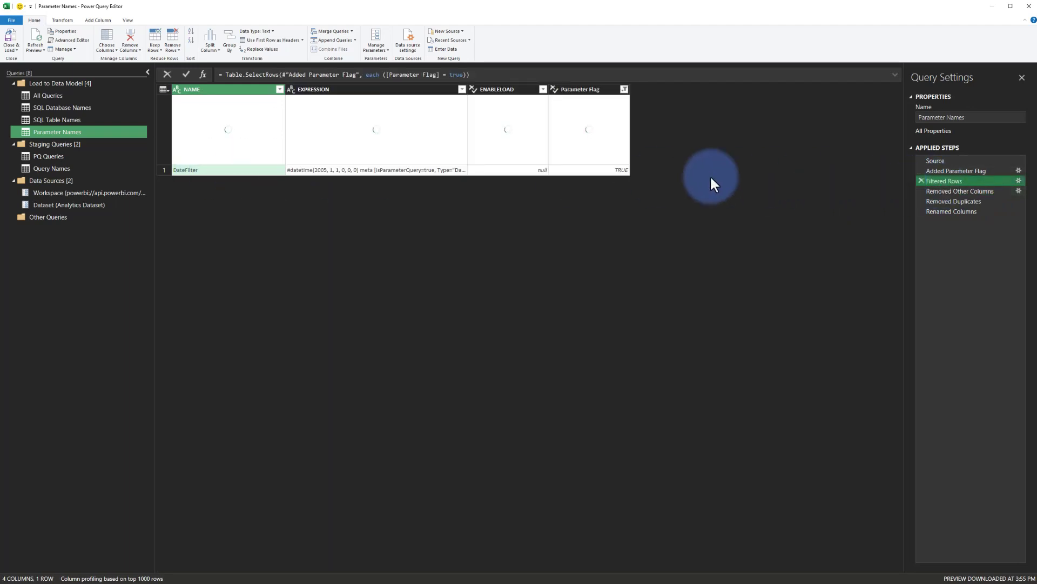
left_click(403, 168)
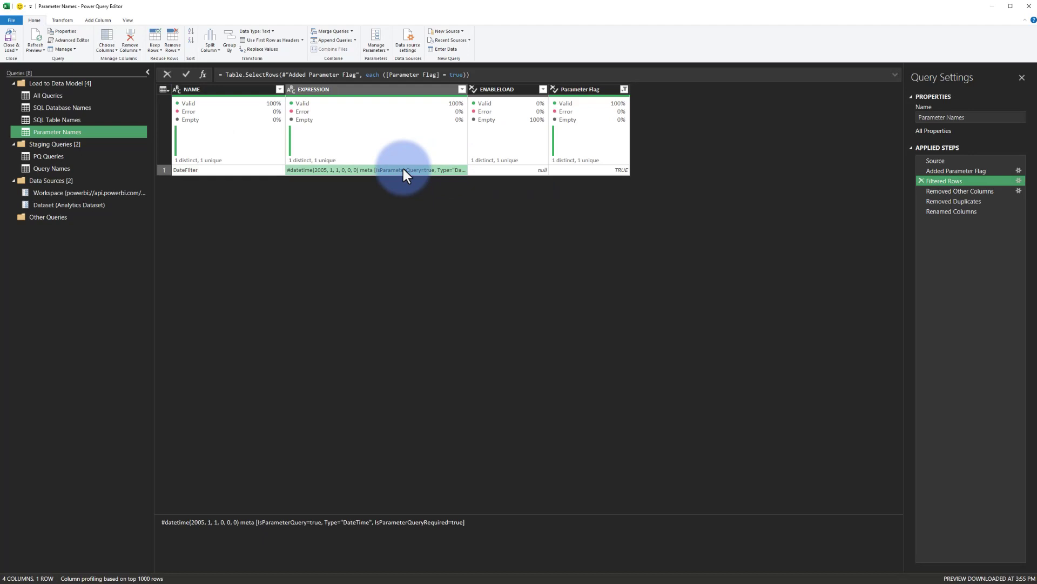
In SQL Table Names, examine the Added SQL Table Name step and its Item= delimiter formula.
left_click(69, 120)
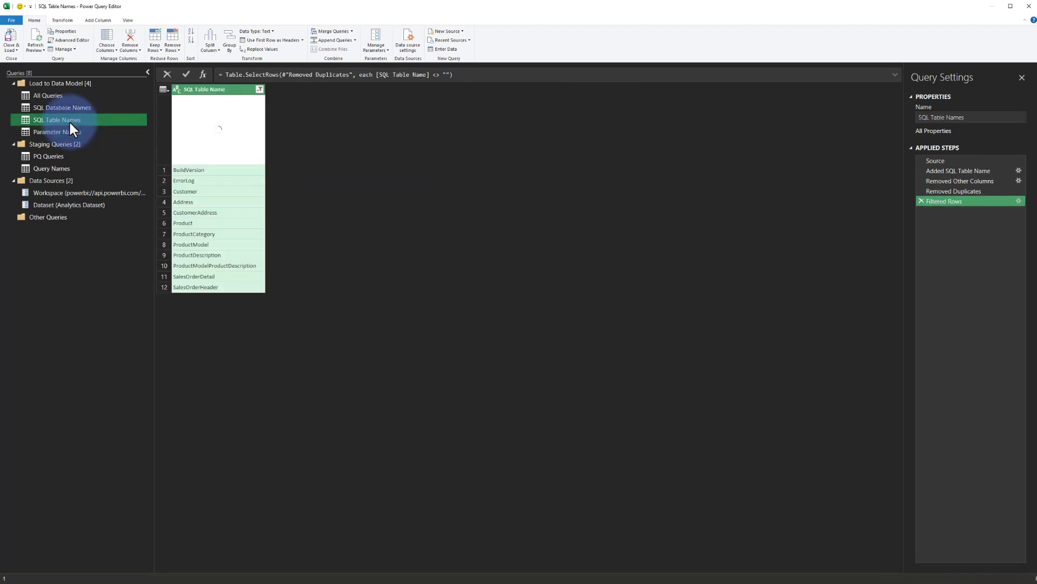
left_click(934, 160)
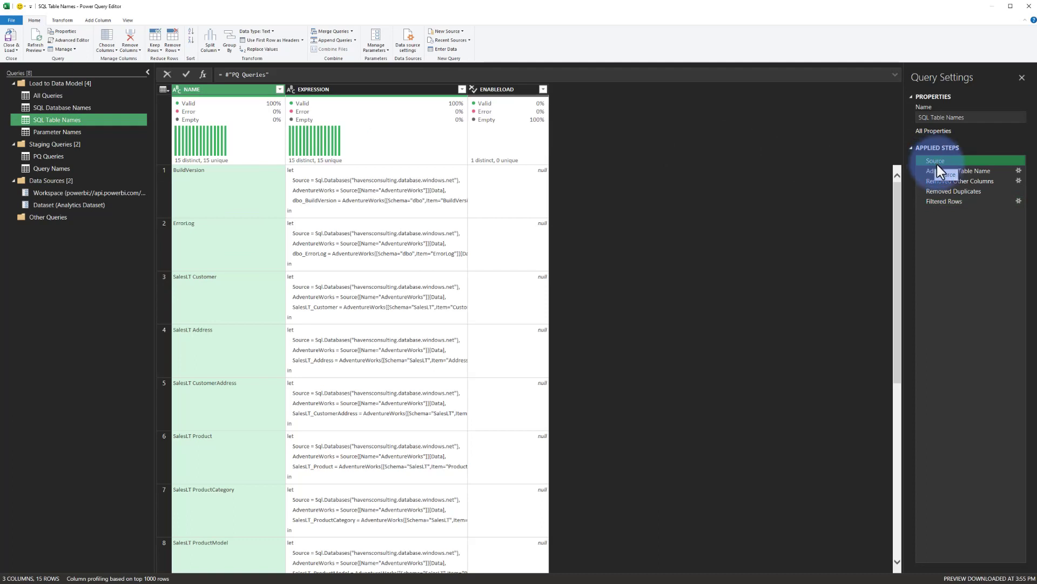
left_click(939, 167)
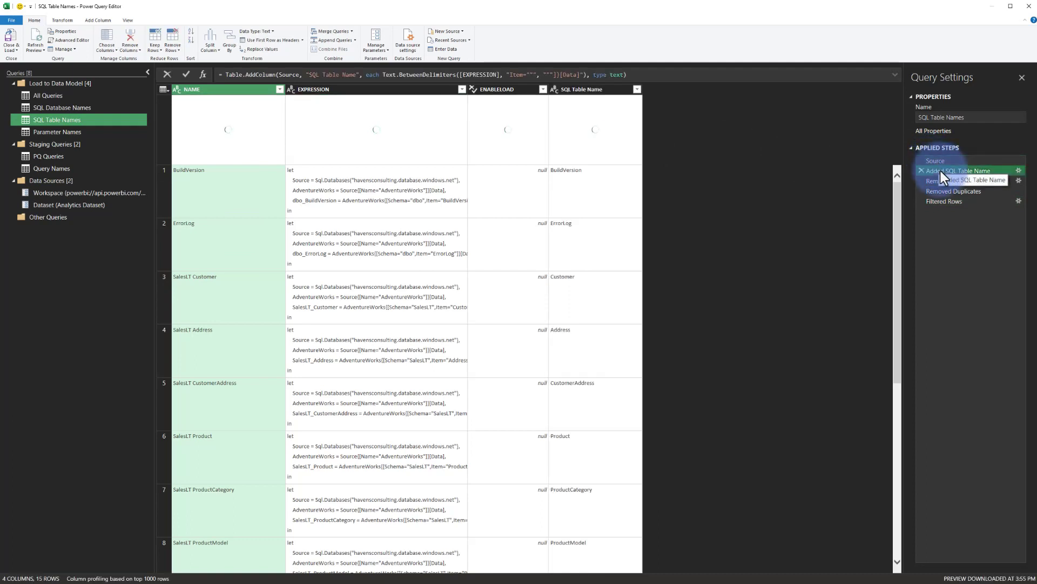
left_click(506, 74)
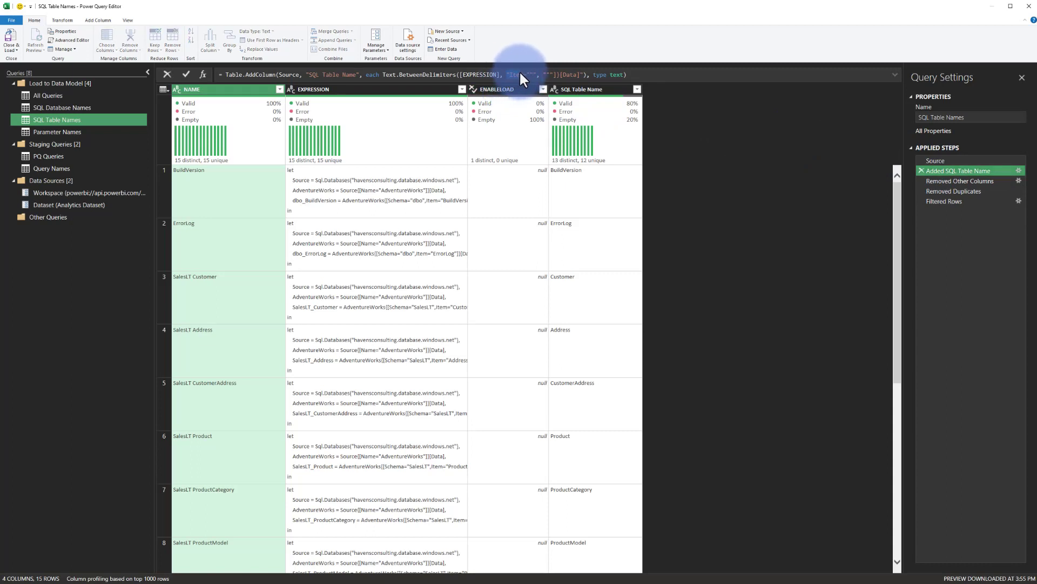
key("Escape")
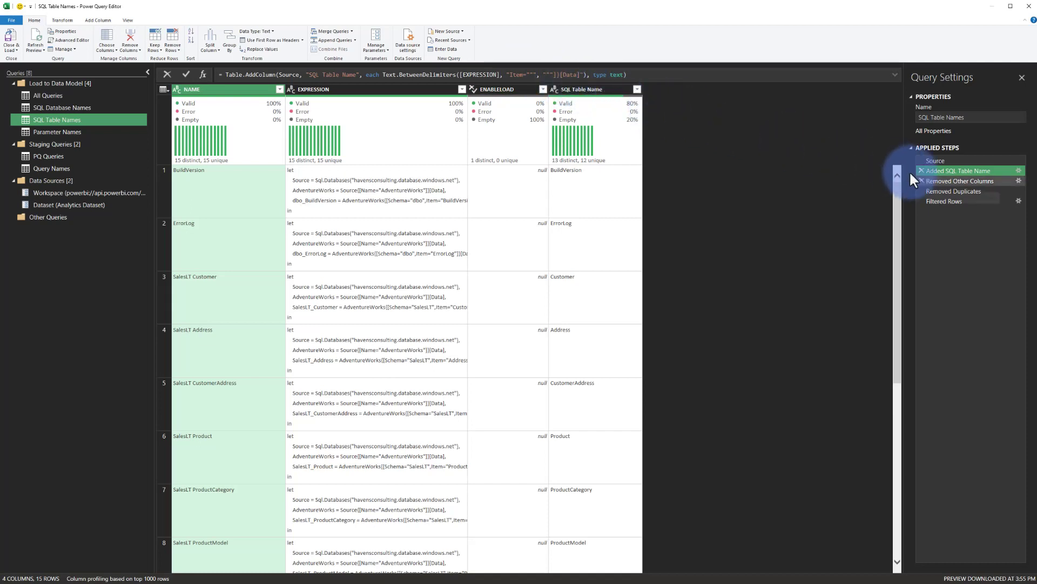
left_click(948, 181)
left_click(950, 171)
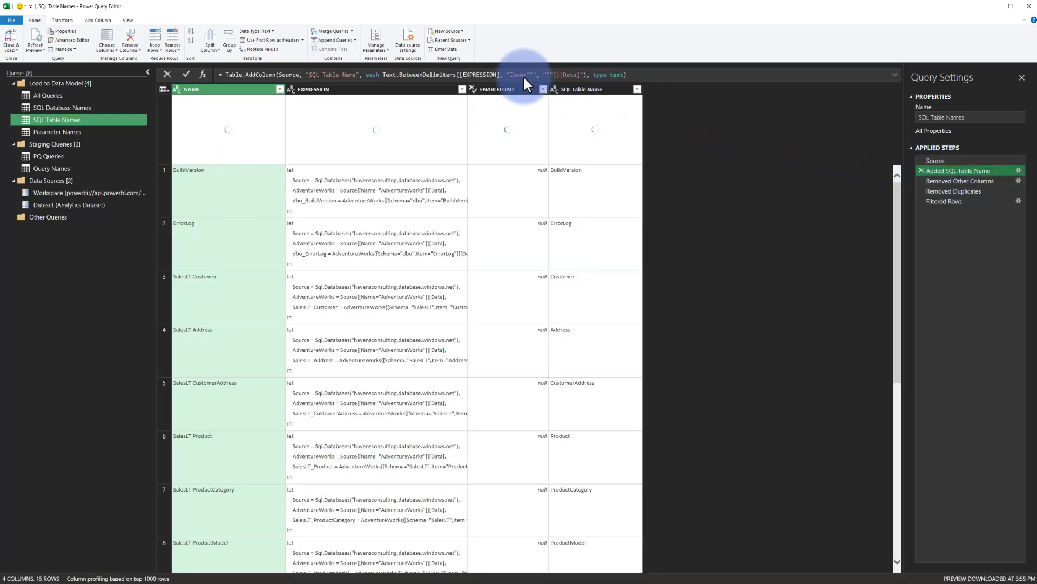
left_click(376, 202)
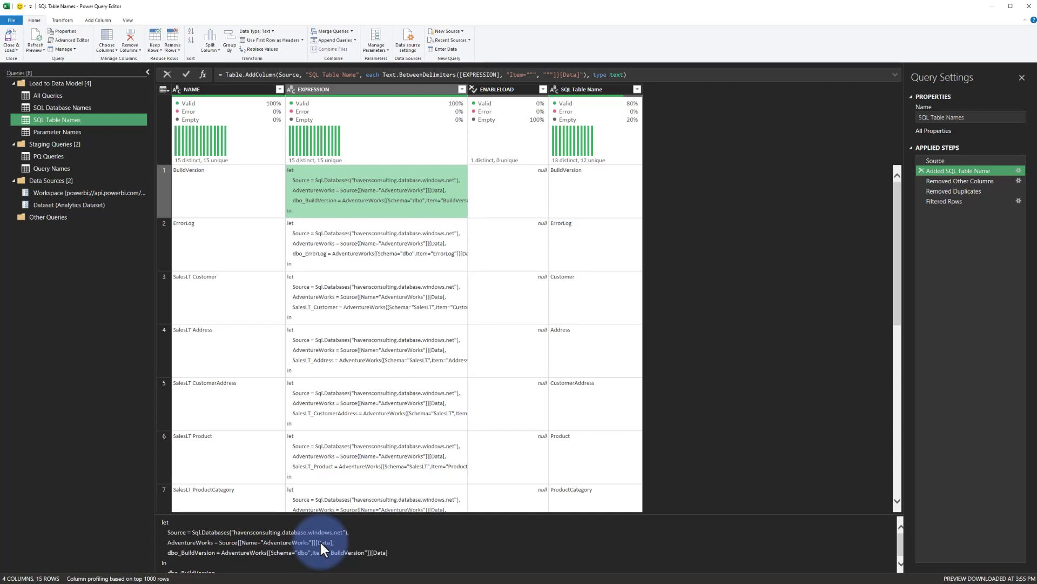
Review the Removed Other Columns, Removed Duplicates and Filtered Rows results of the table-name list.
left_click(951, 179)
left_click(943, 192)
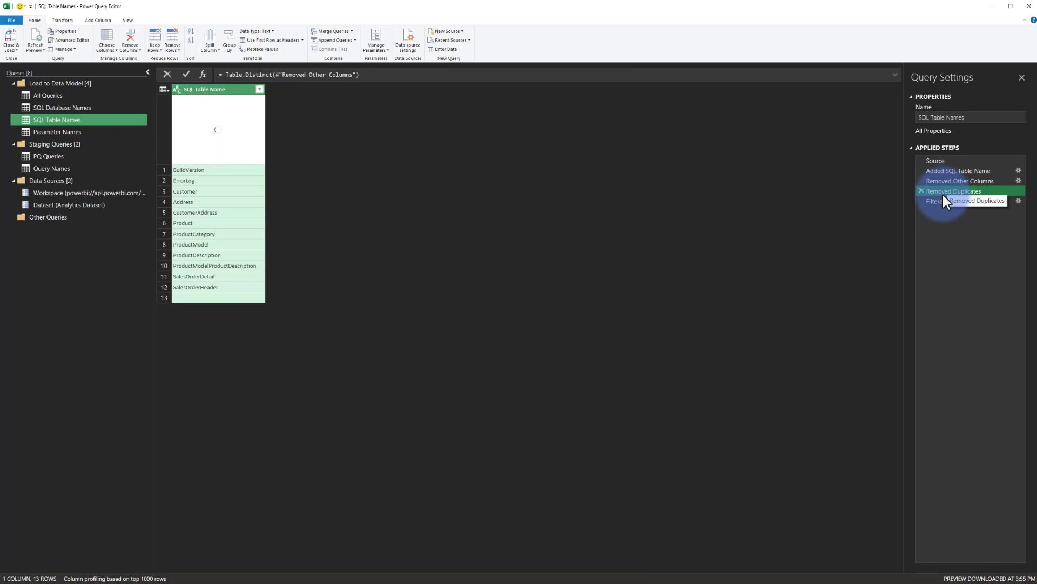
left_click(941, 202)
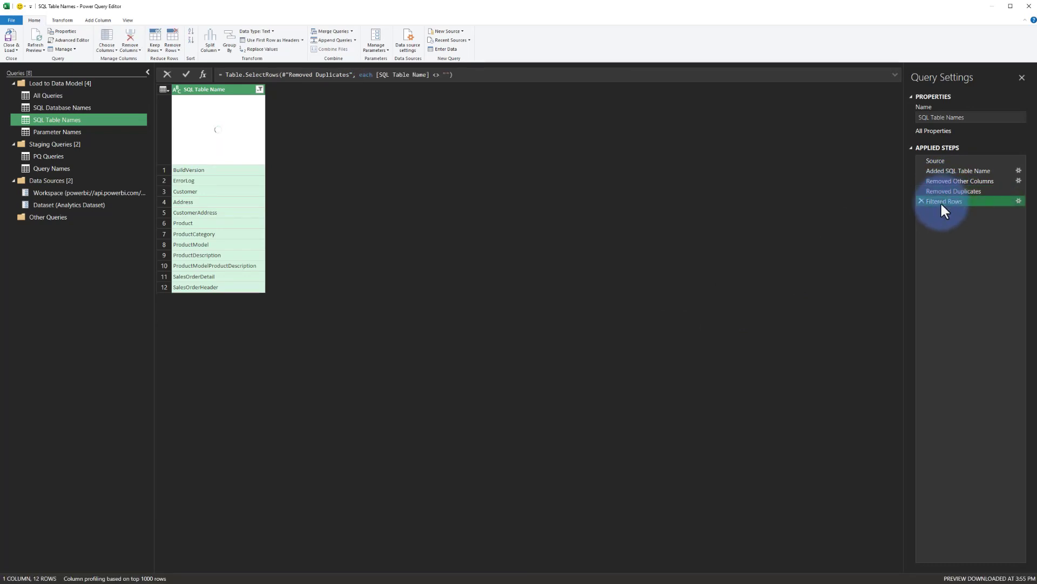
left_click(946, 192)
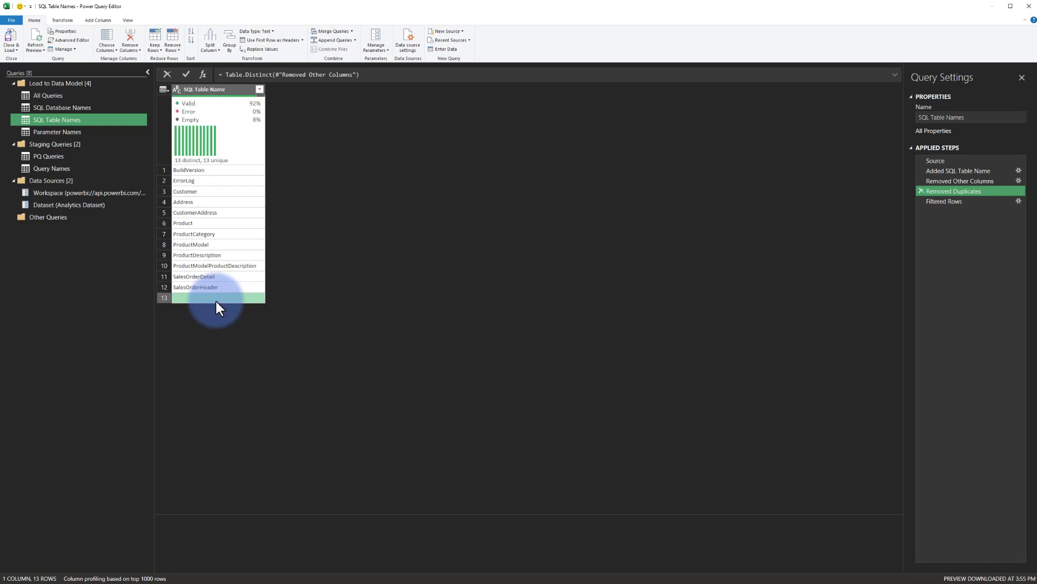
Review the SQL Database Names query's steps, down to its single AdventureWorks database row.
left_click(970, 200)
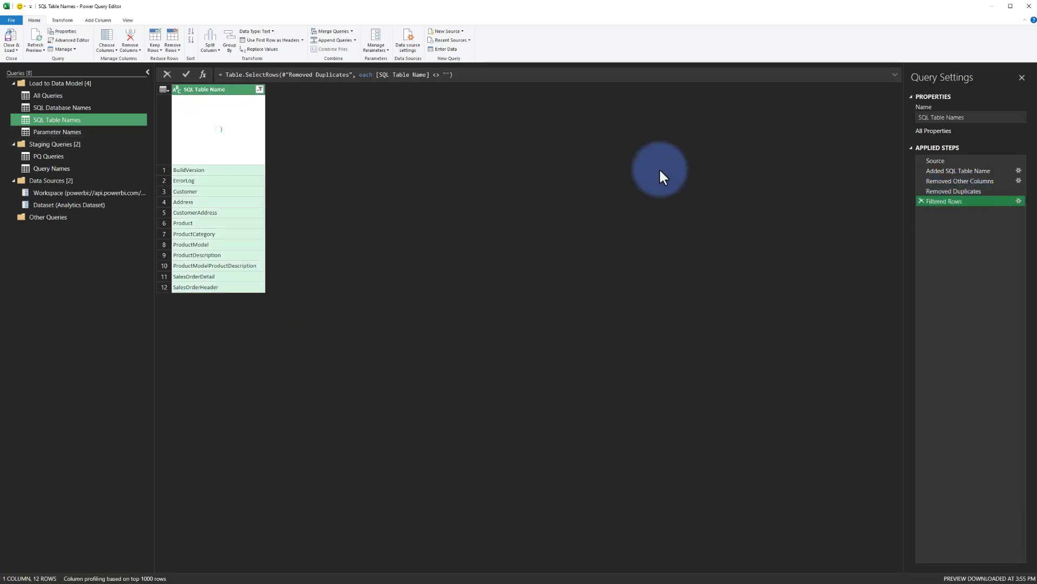
left_click(53, 110)
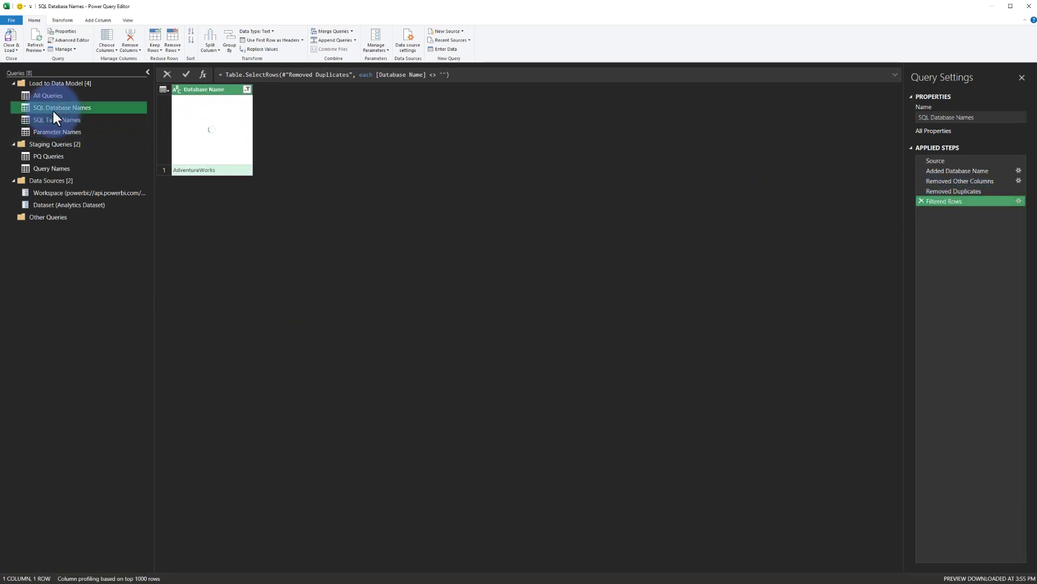
left_click(946, 158)
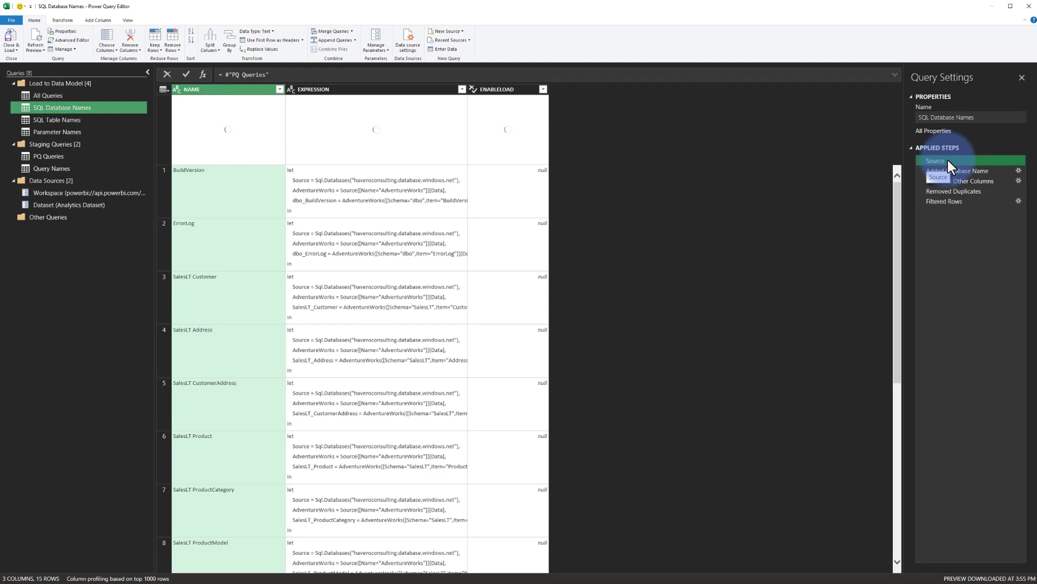
left_click(952, 169)
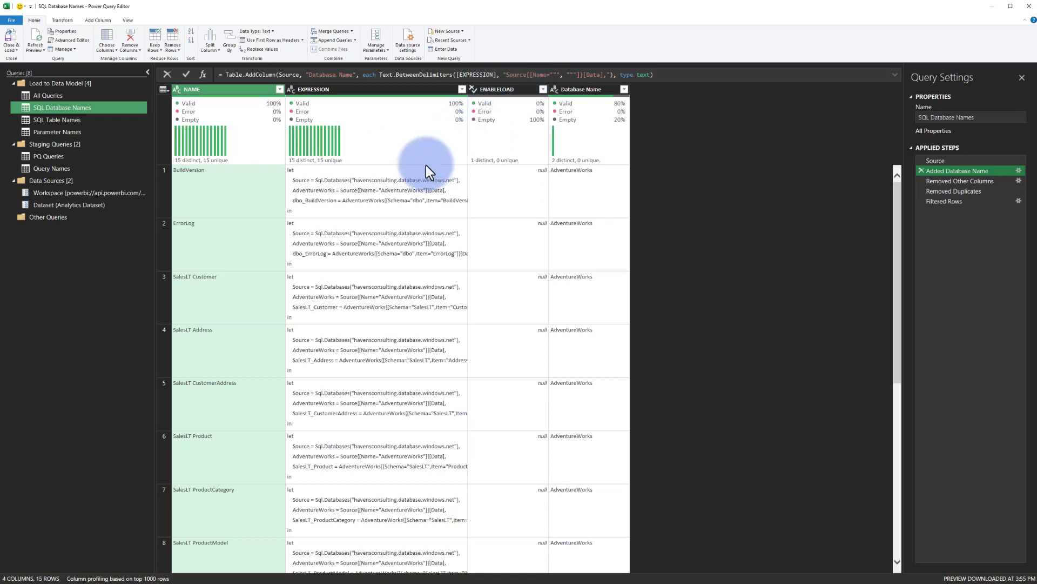
left_click(391, 195)
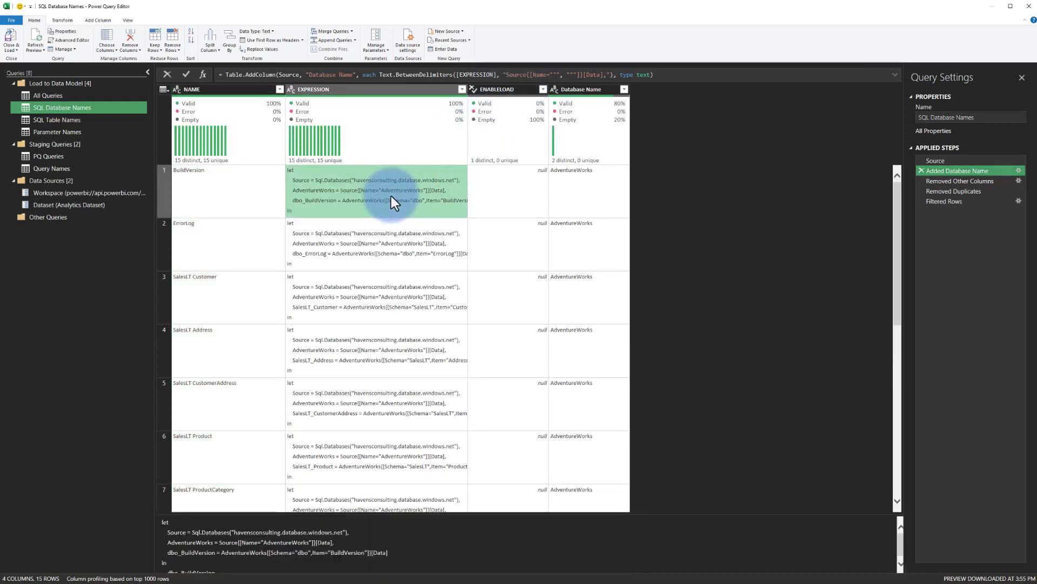
left_click_drag(168, 542, 354, 545)
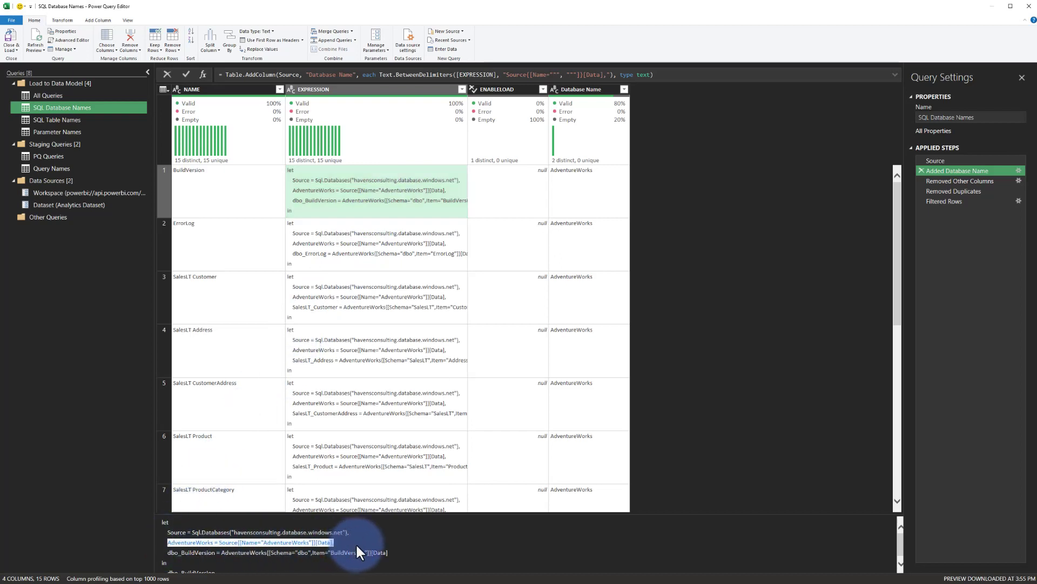
left_click(948, 201)
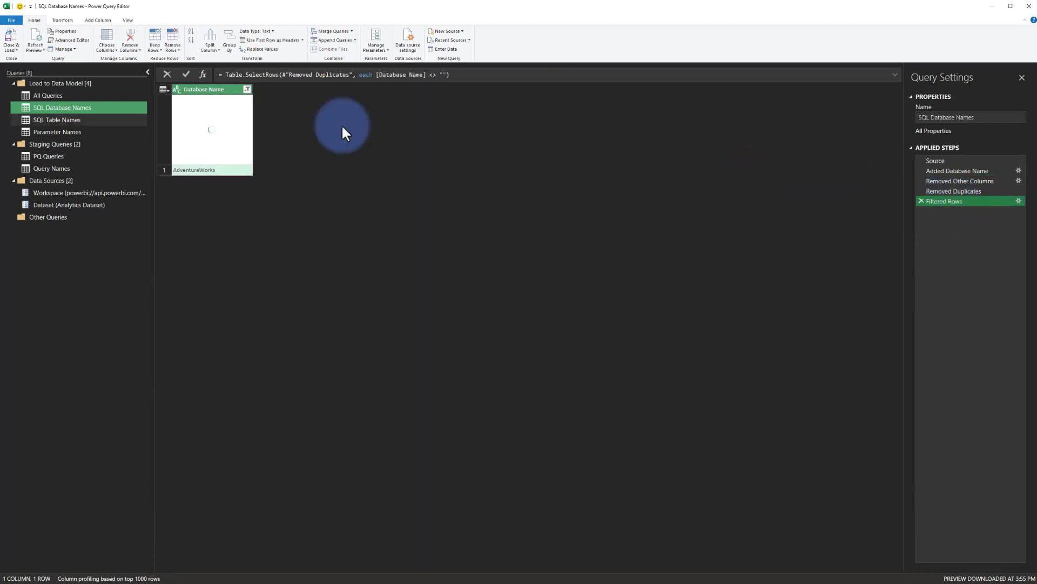
left_click(76, 95)
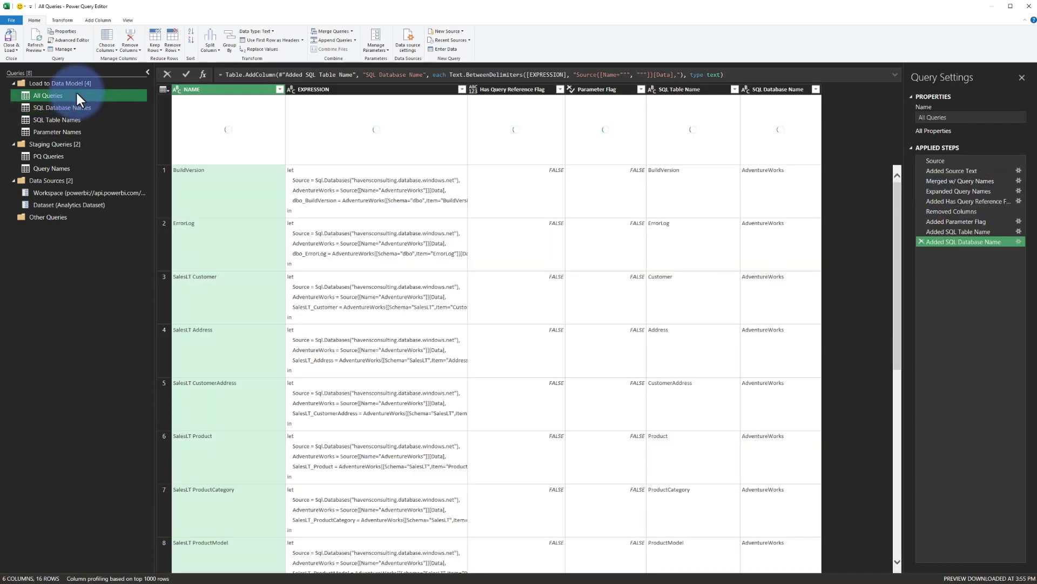
Inspect the Merged w/ Query Names fuzzy left outer join settings without changes, then the Source Text column.
left_click(988, 202)
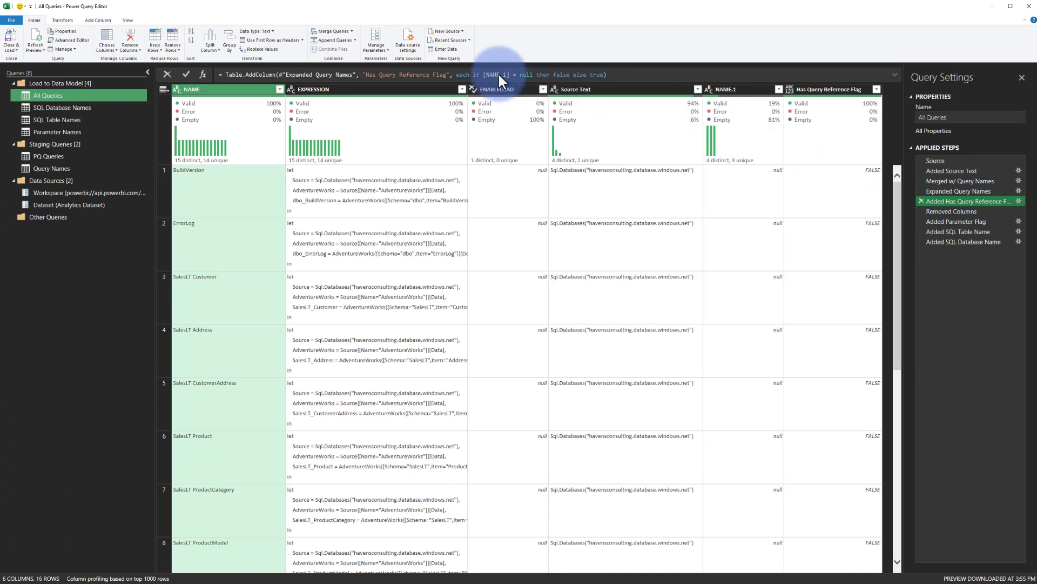
left_click(936, 181)
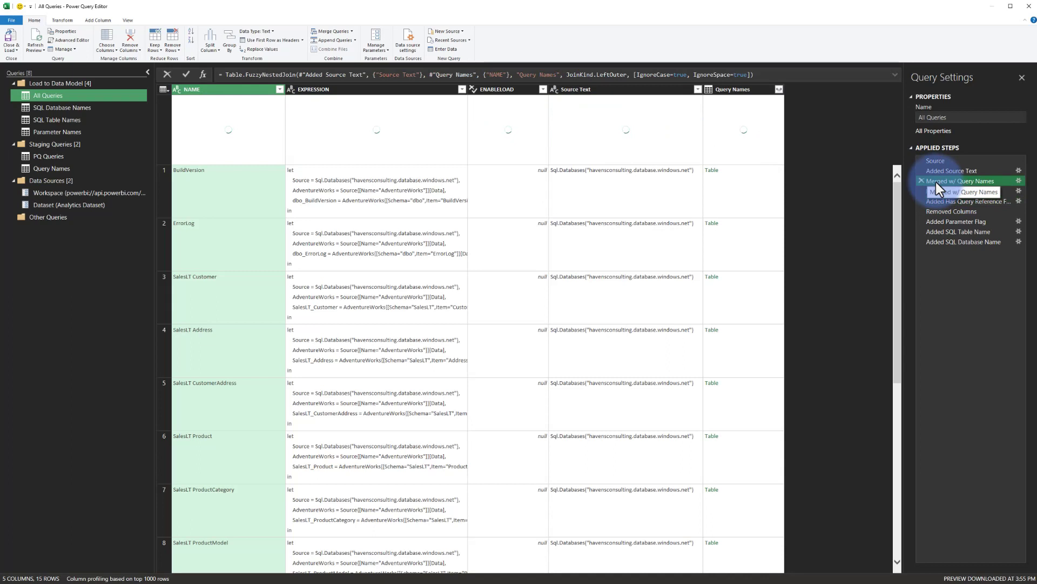
left_click(1018, 180)
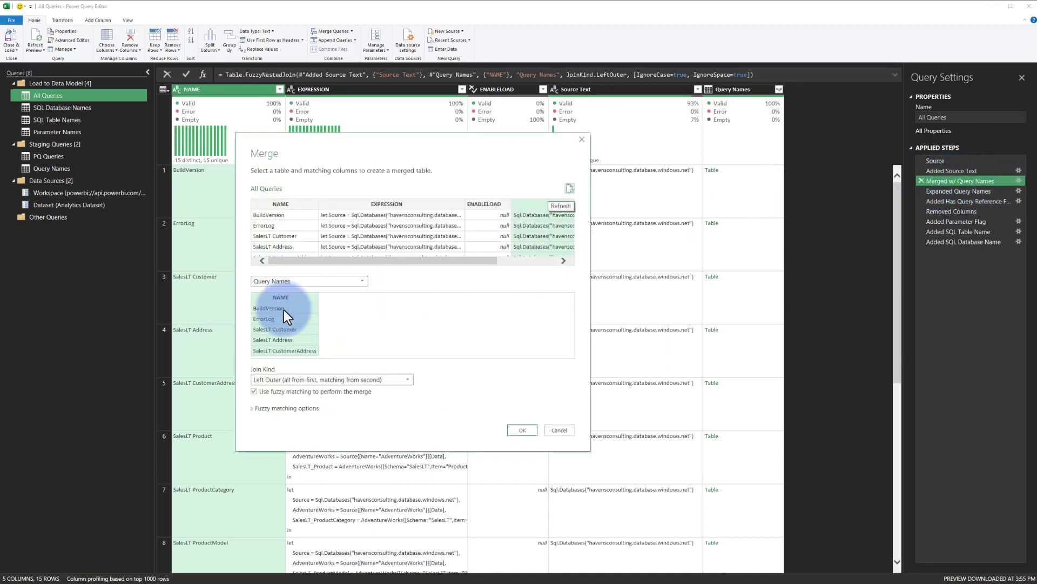
left_click_drag(479, 262, 565, 258)
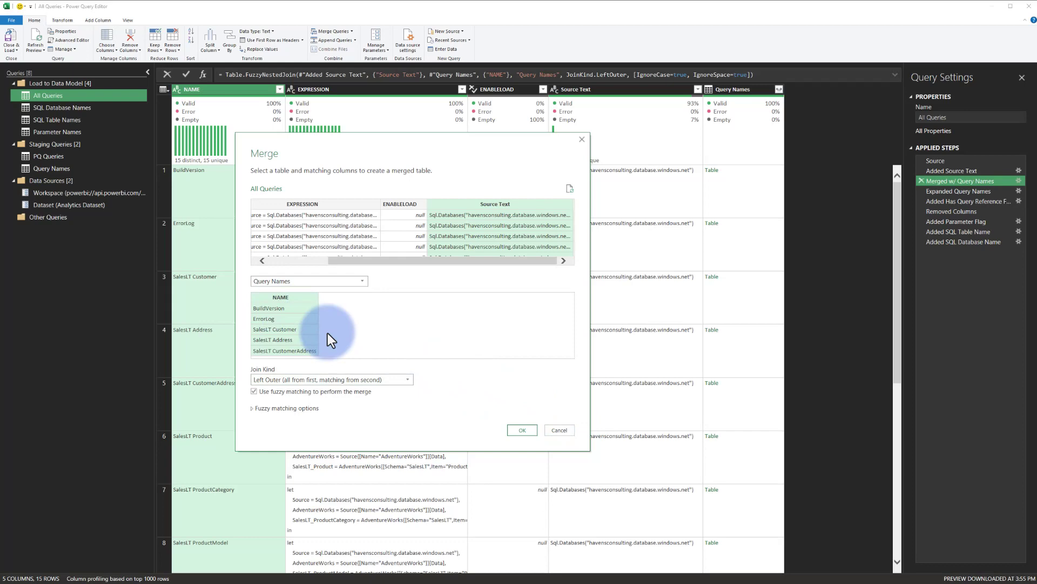
left_click(551, 430)
left_click(604, 86)
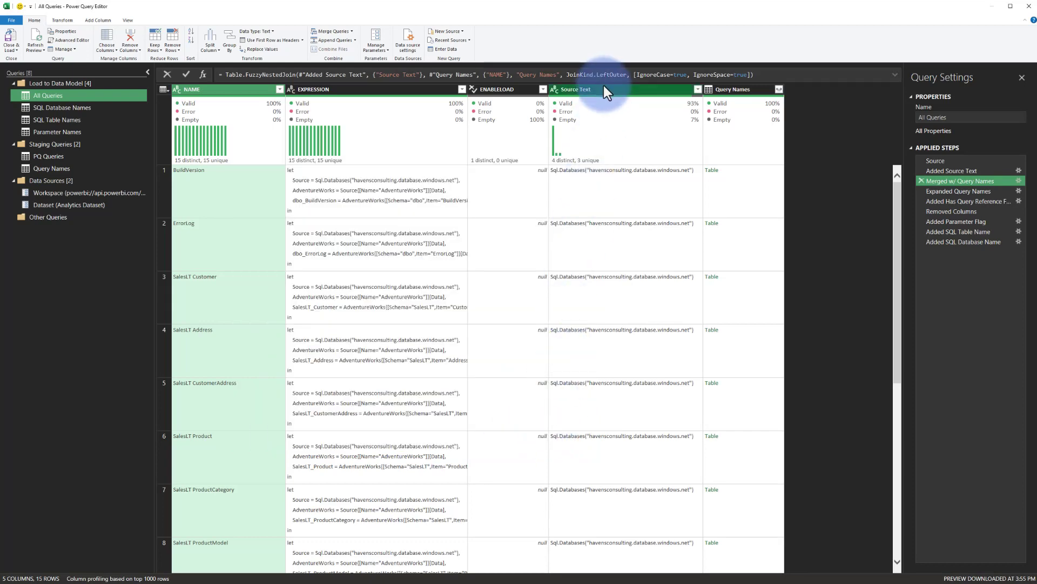
left_click(960, 171)
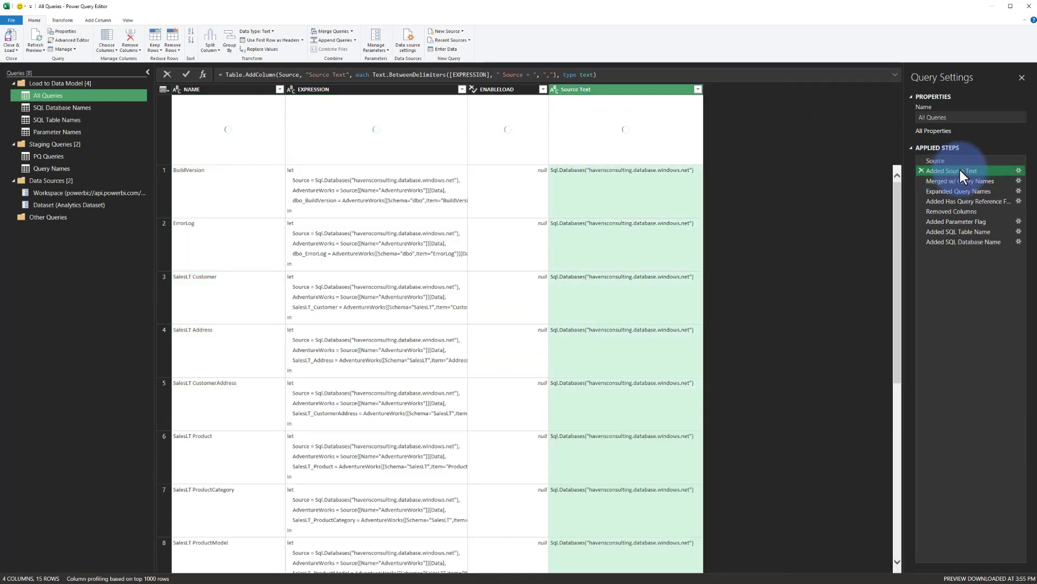
left_click(697, 90)
left_click(693, 220)
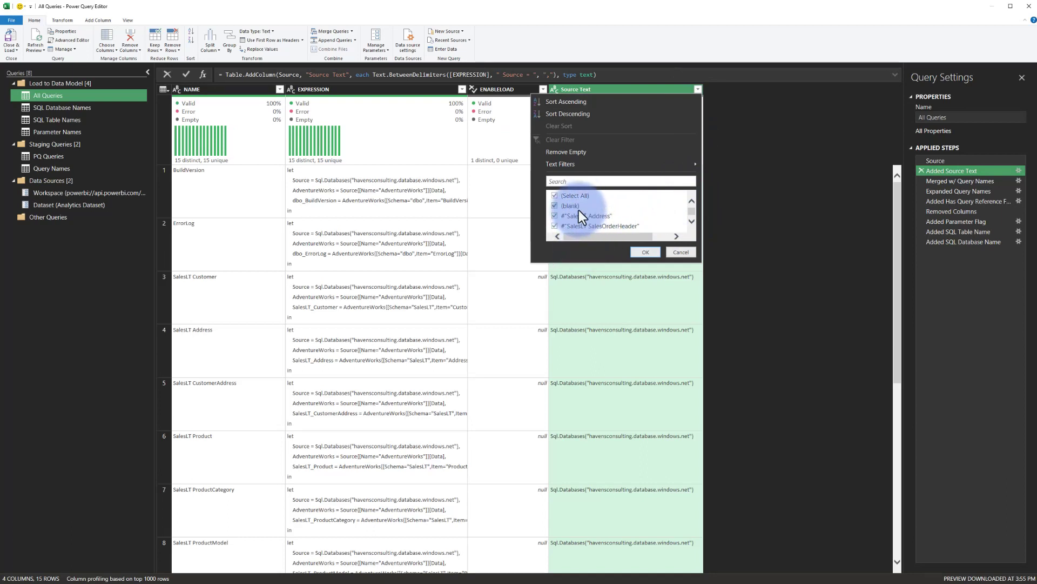
left_click_drag(584, 236, 578, 212)
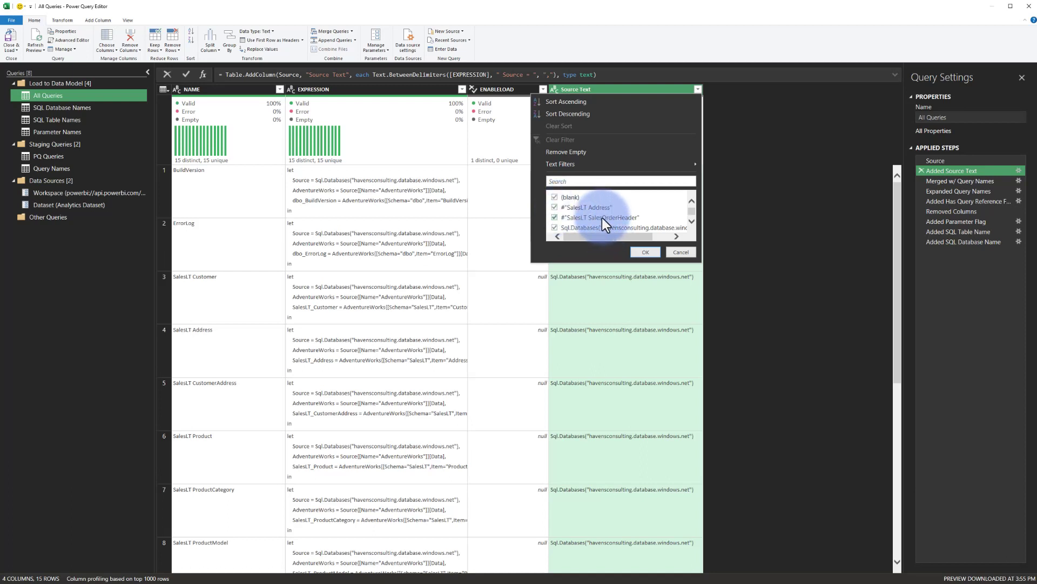
left_click(676, 253)
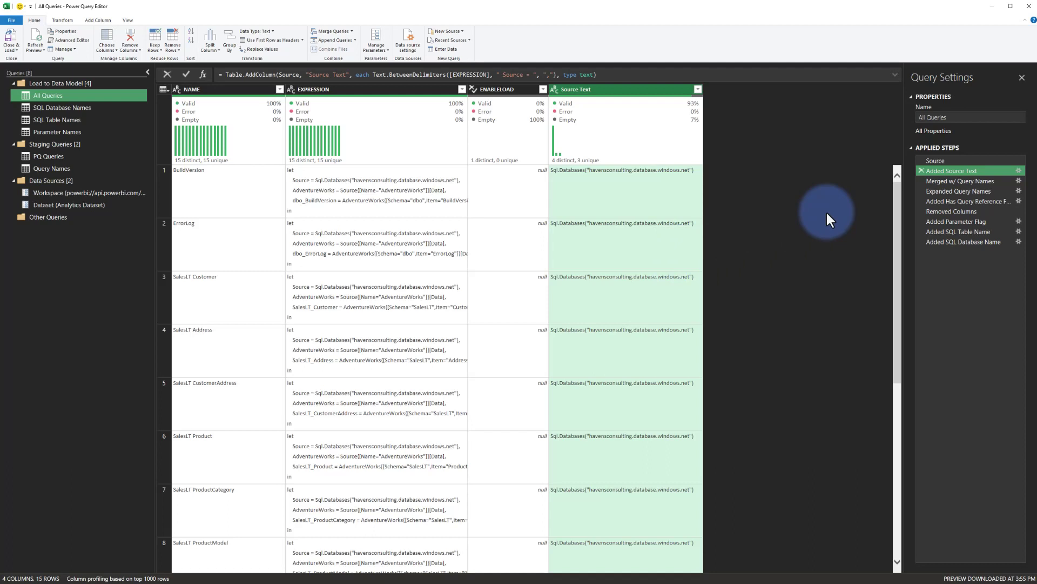
left_click(941, 181)
Review the Expanded Query Names and Has Query Reference Flag steps, briefly checking the Query Names query.
left_click(942, 190)
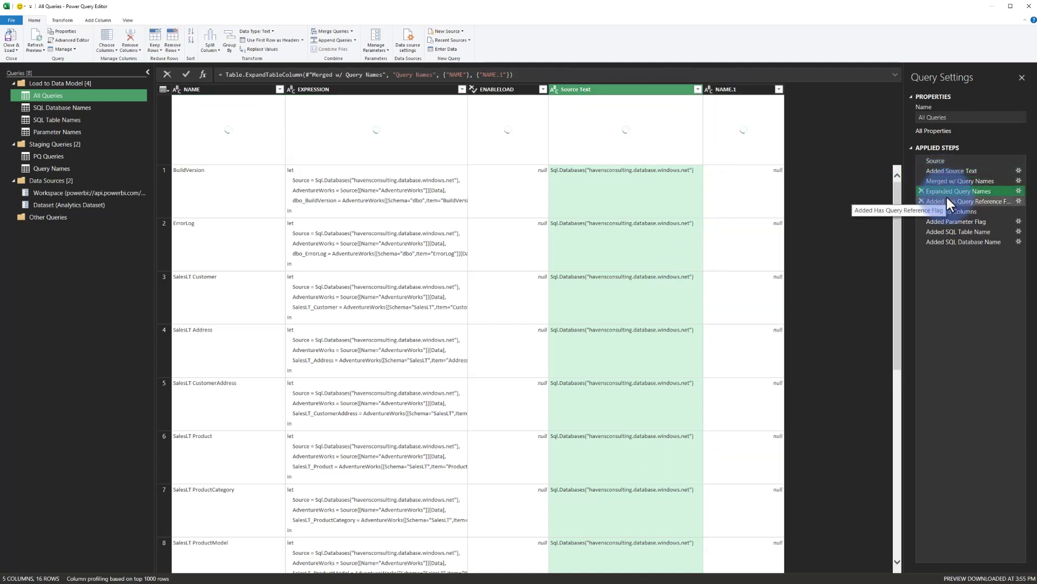
left_click(948, 199)
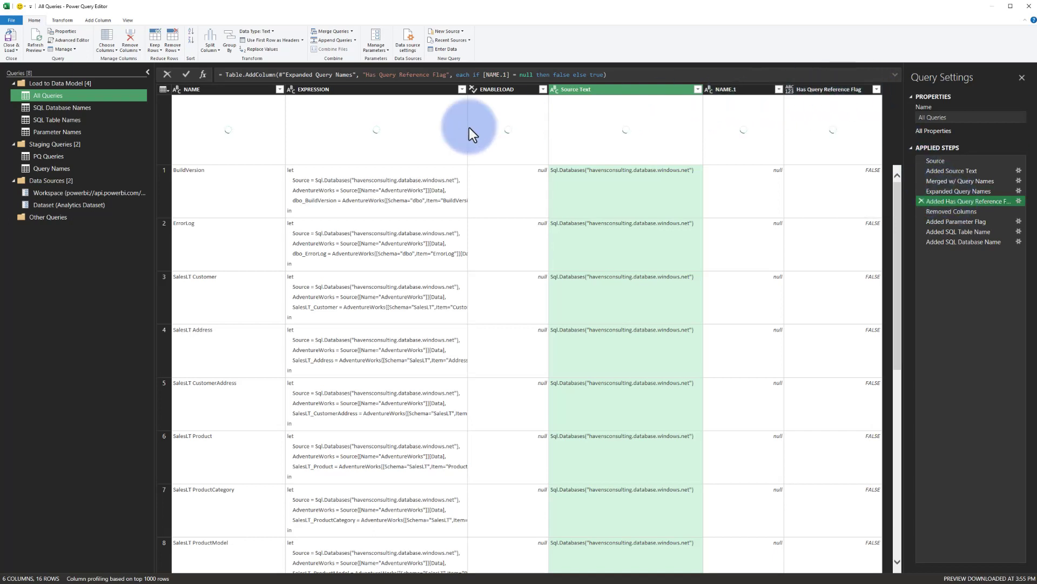
left_click(38, 169)
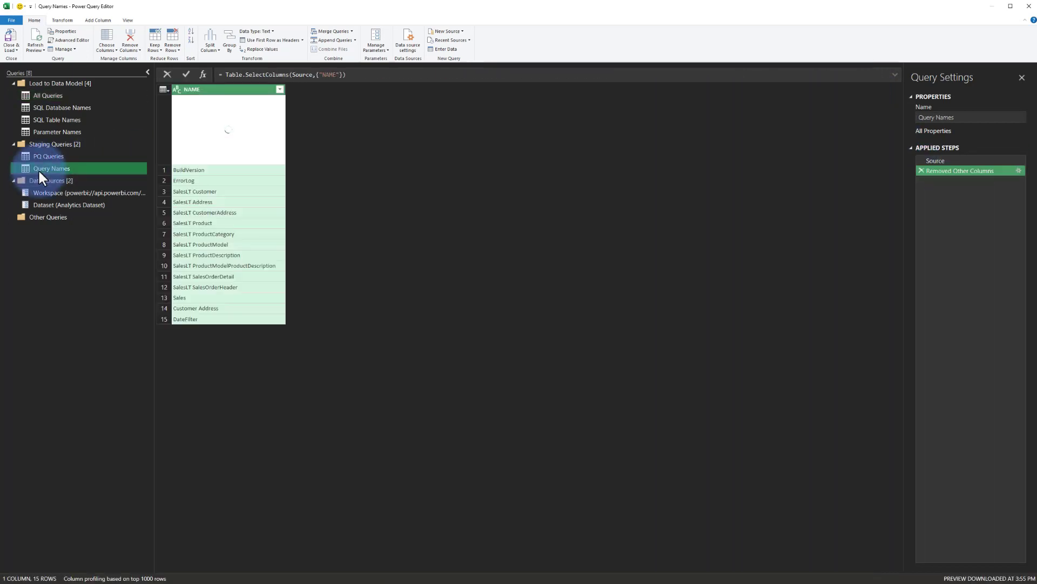
left_click(45, 95)
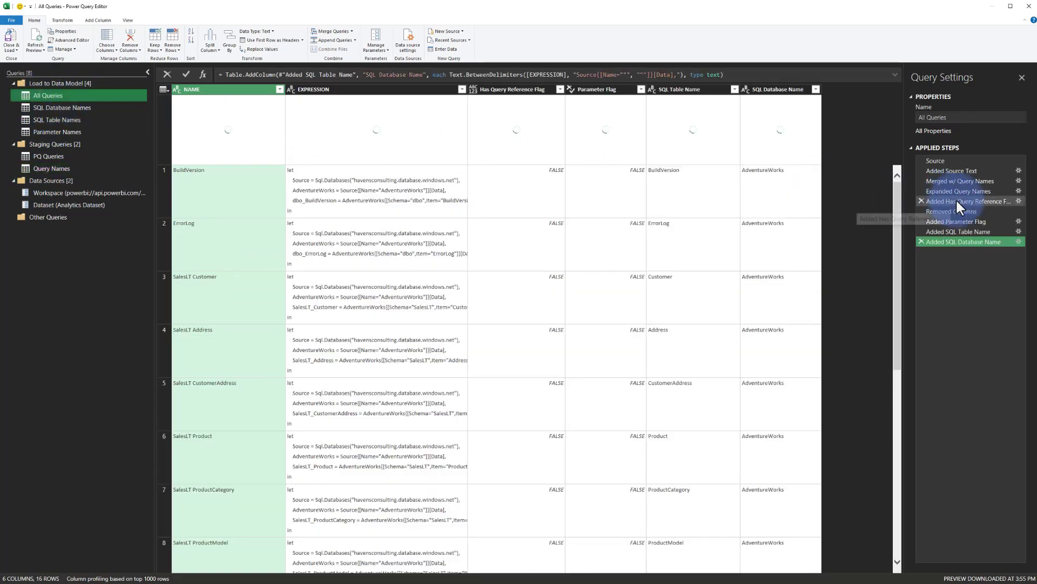
Step through the remaining All Queries steps up to SQL Database Name and close Power Query Editor.
left_click(957, 201)
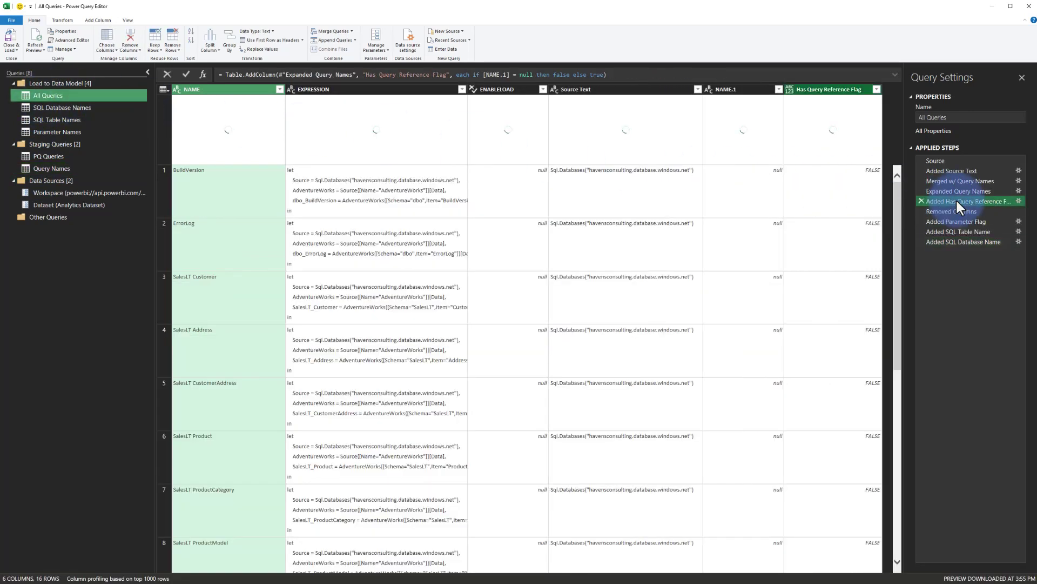
left_click(952, 209)
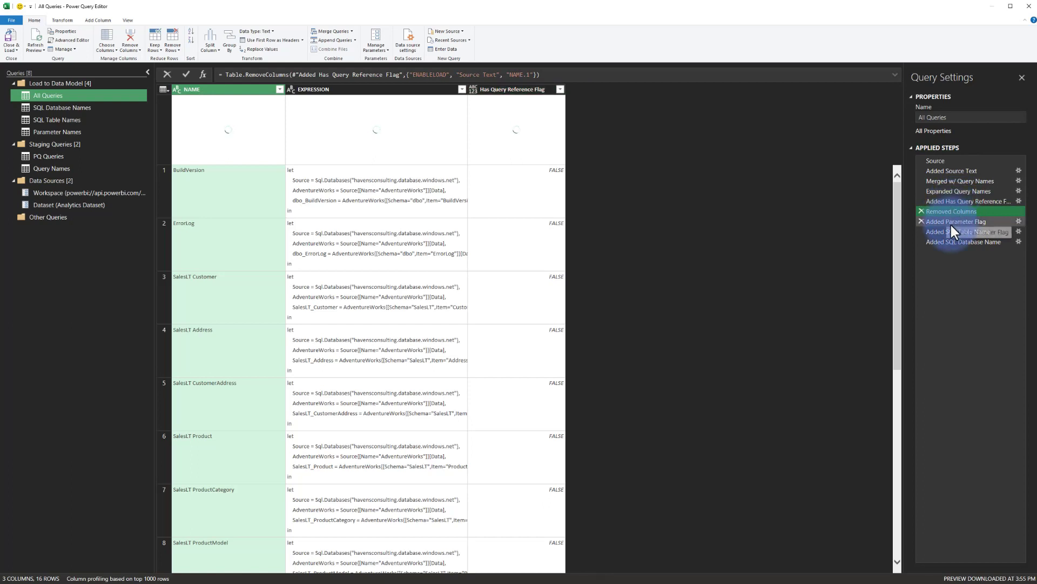
left_click(951, 223)
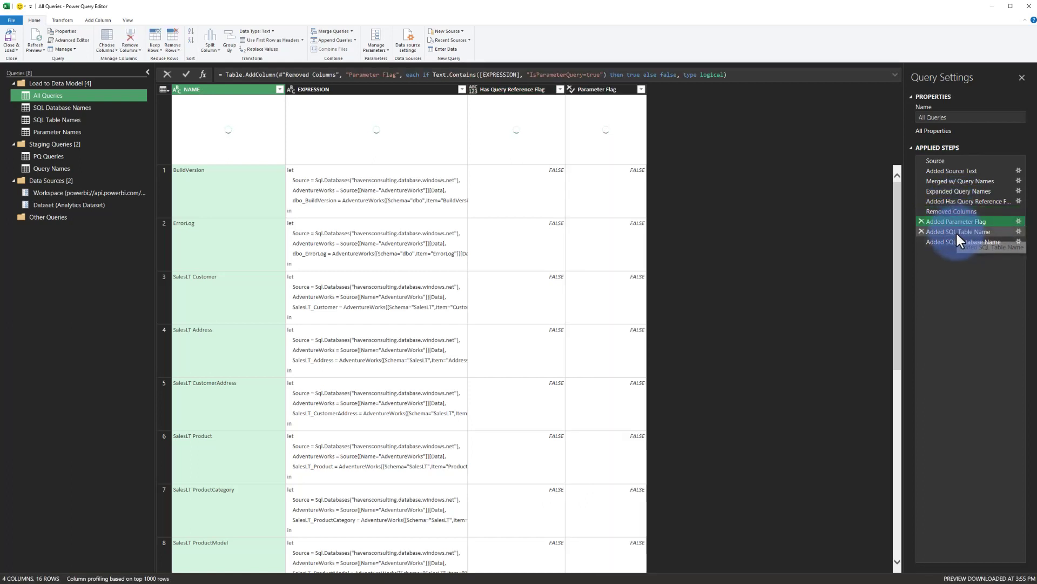
left_click(958, 234)
left_click(960, 245)
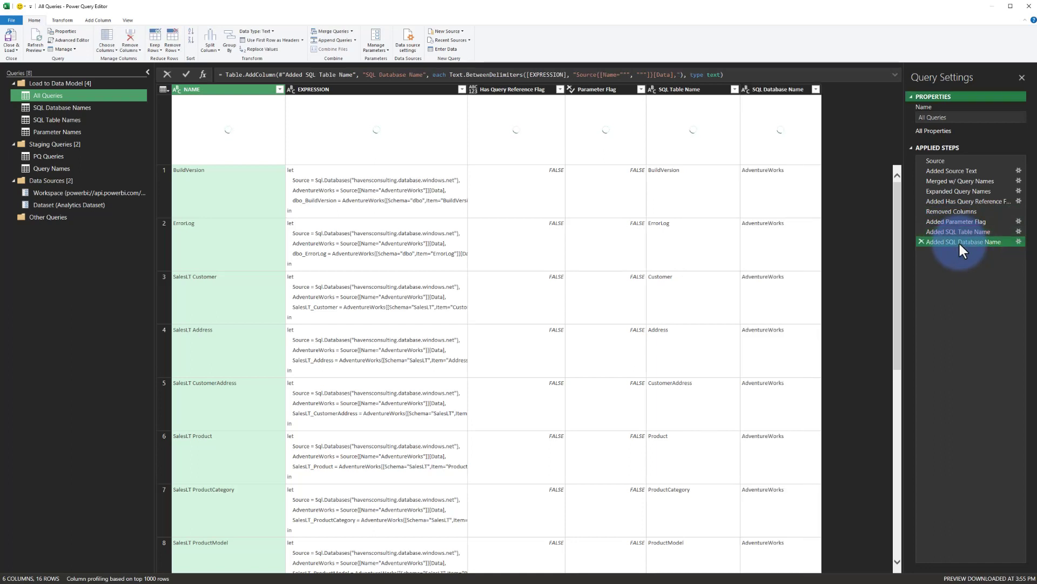
left_click(1030, 6)
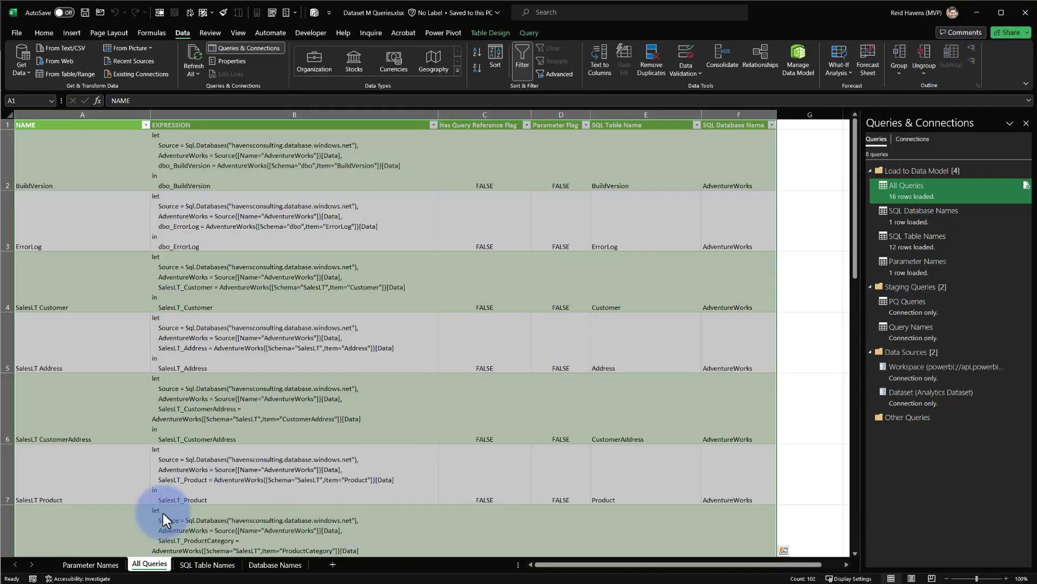
left_click(73, 565)
left_click(150, 566)
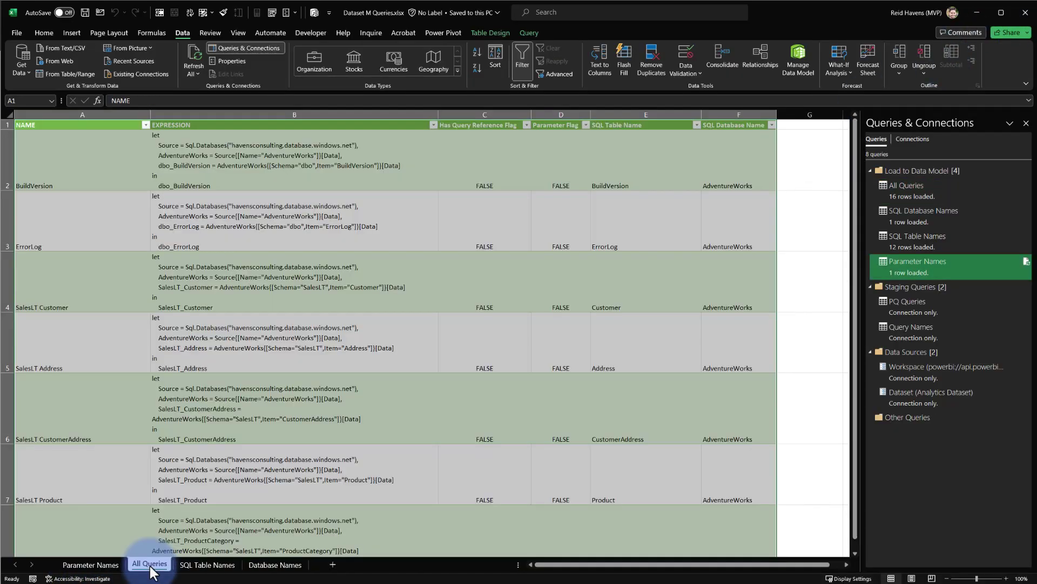
left_click(207, 565)
left_click(273, 565)
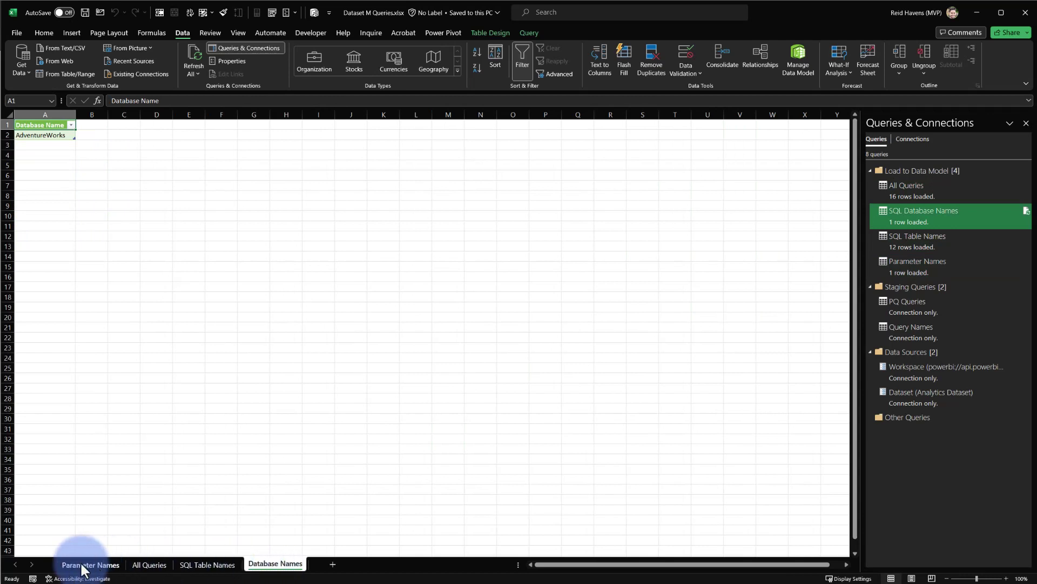
left_click(150, 566)
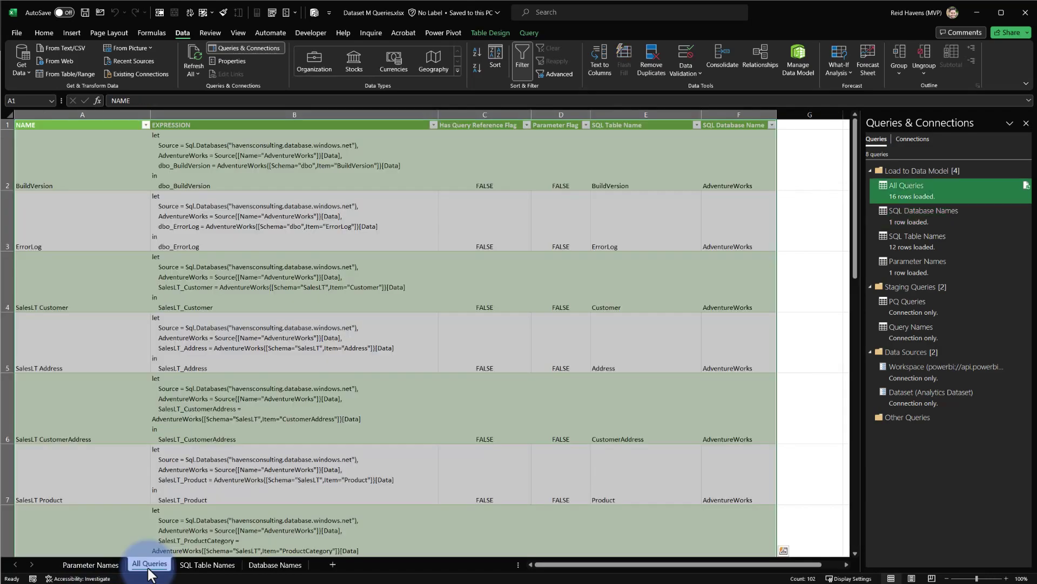